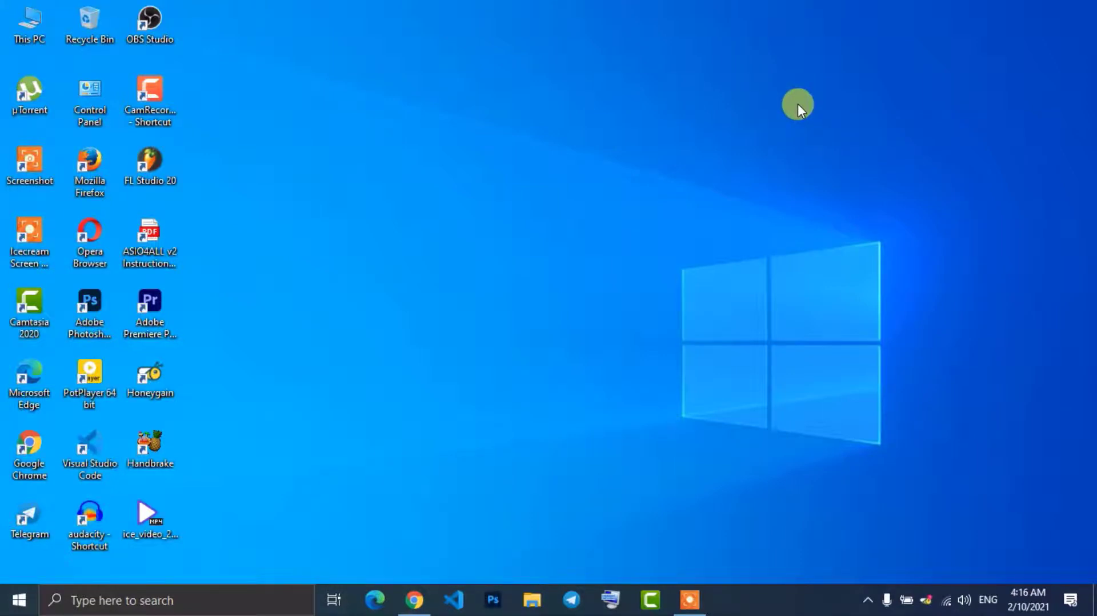
- Switch to Chrome, search the web for "google noto" and open the Google Noto Fonts site
click(405, 592)
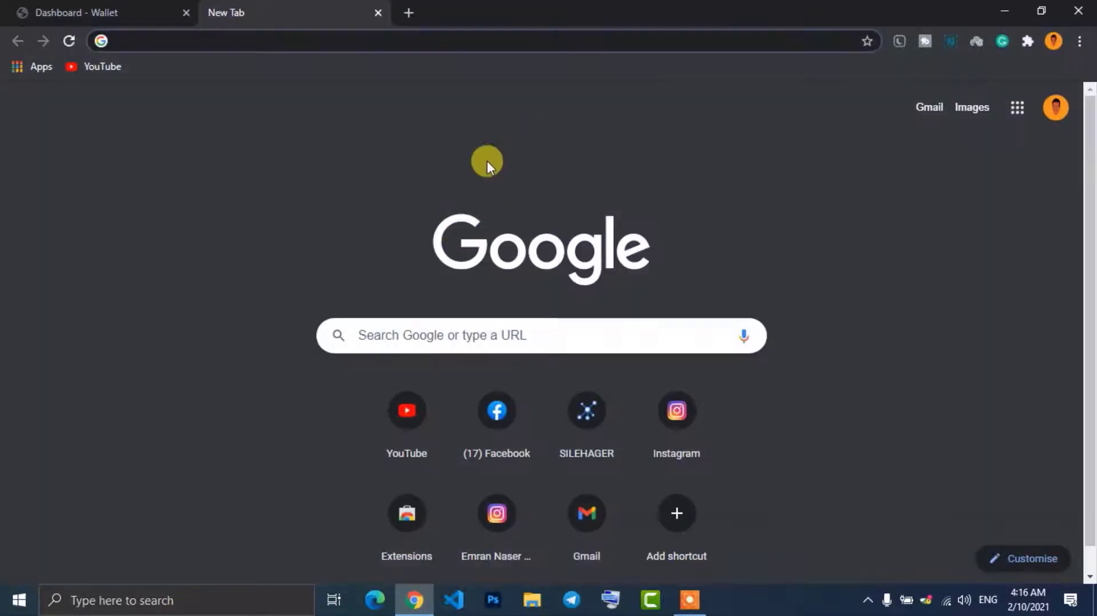
click(360, 39)
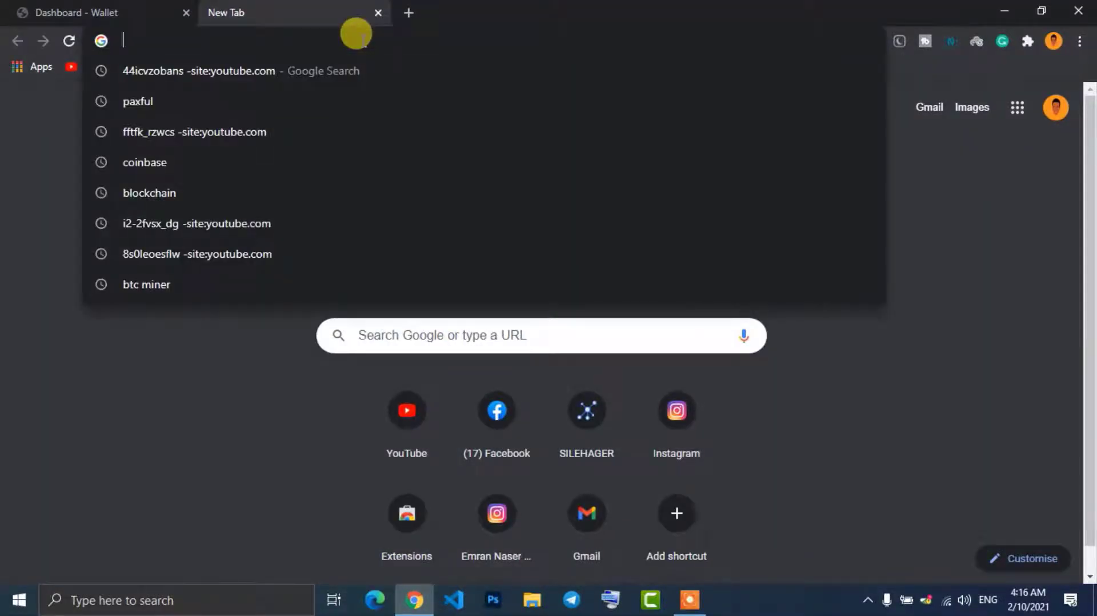
text(google noto)
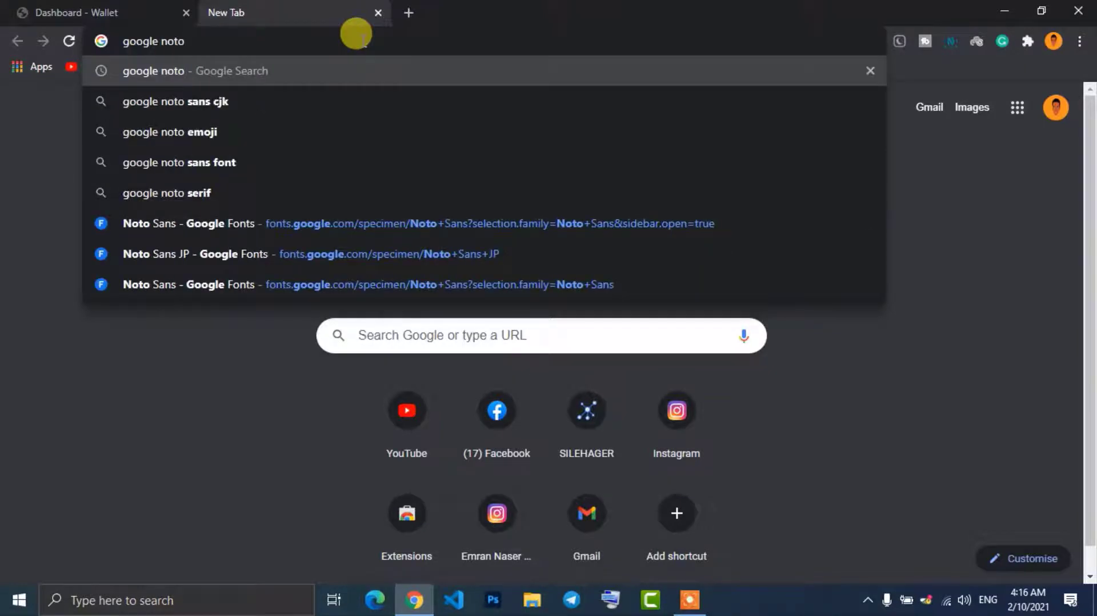
key(Return)
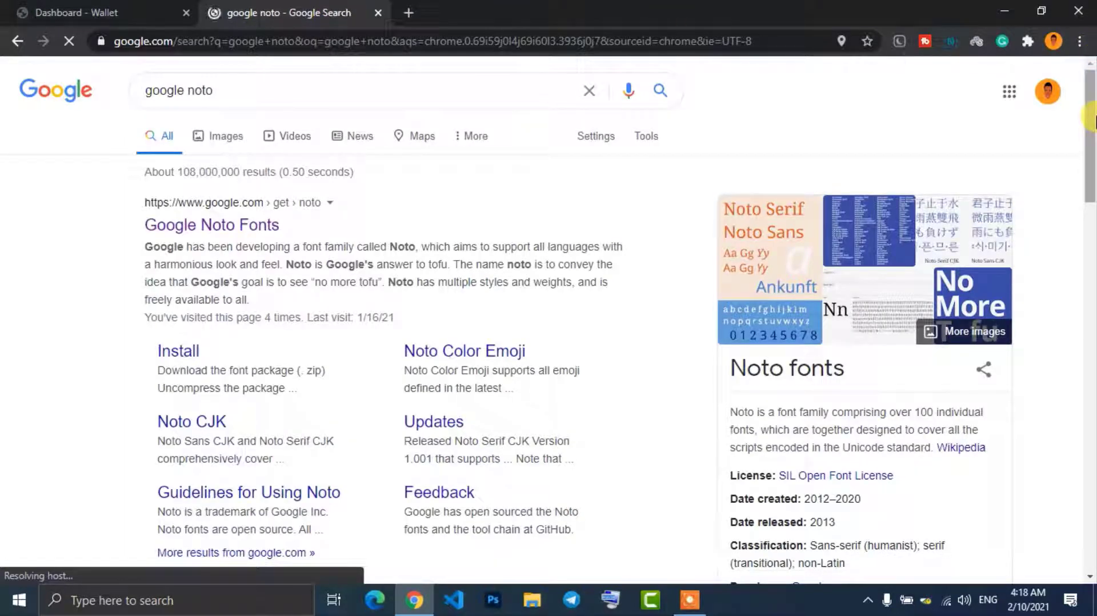
mouse_move(1091, 118)
mouse_down()
mouse_move(1092, 449)
mouse_move(1092, 121)
mouse_up()
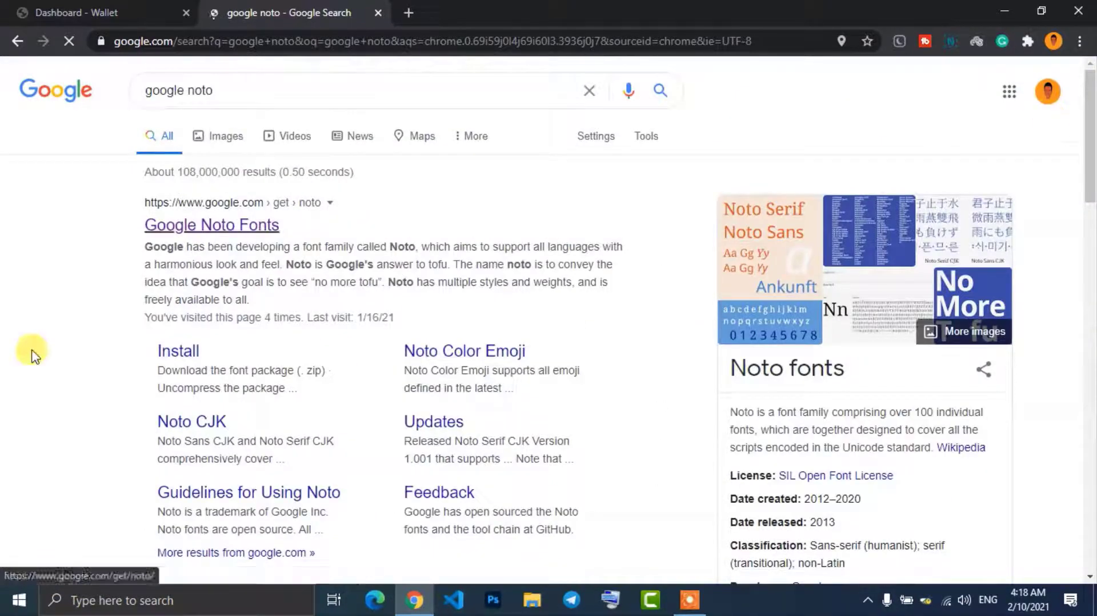
click(183, 227)
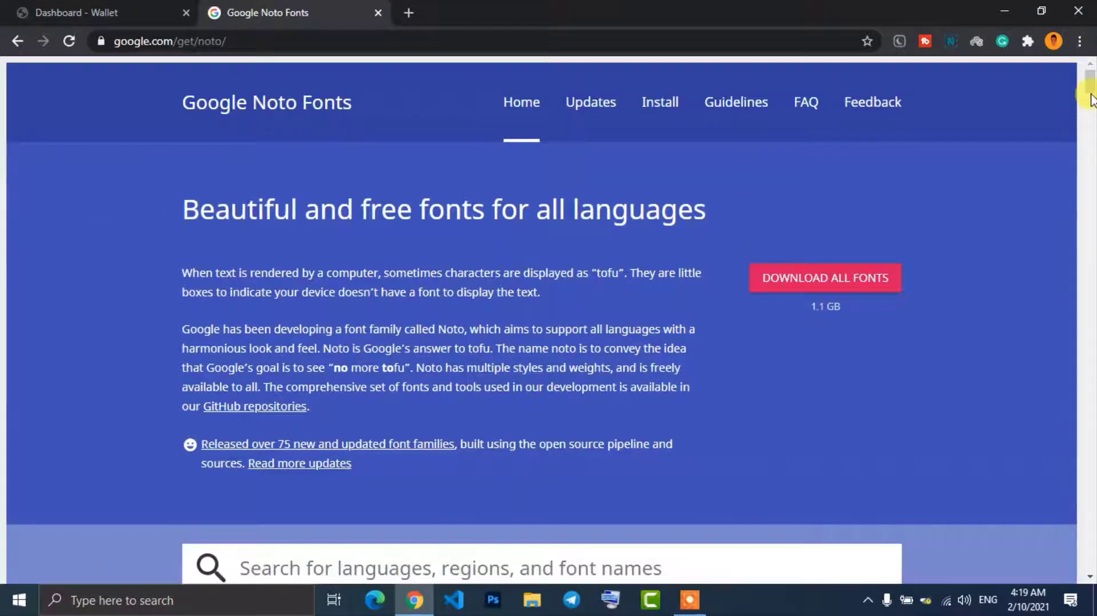
- Search the Noto font collection for "noto sans ethiopic" and choose the Noto Sans Ethiopic suggestion
drag(1096, 92, 1096, 94)
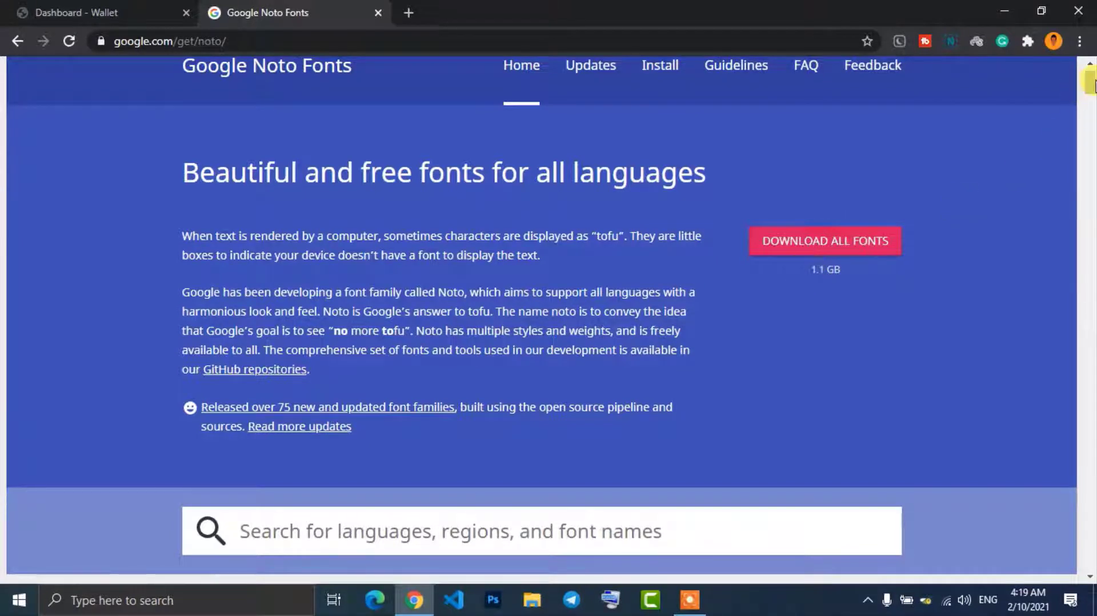
scroll(1089, 172, down, 2)
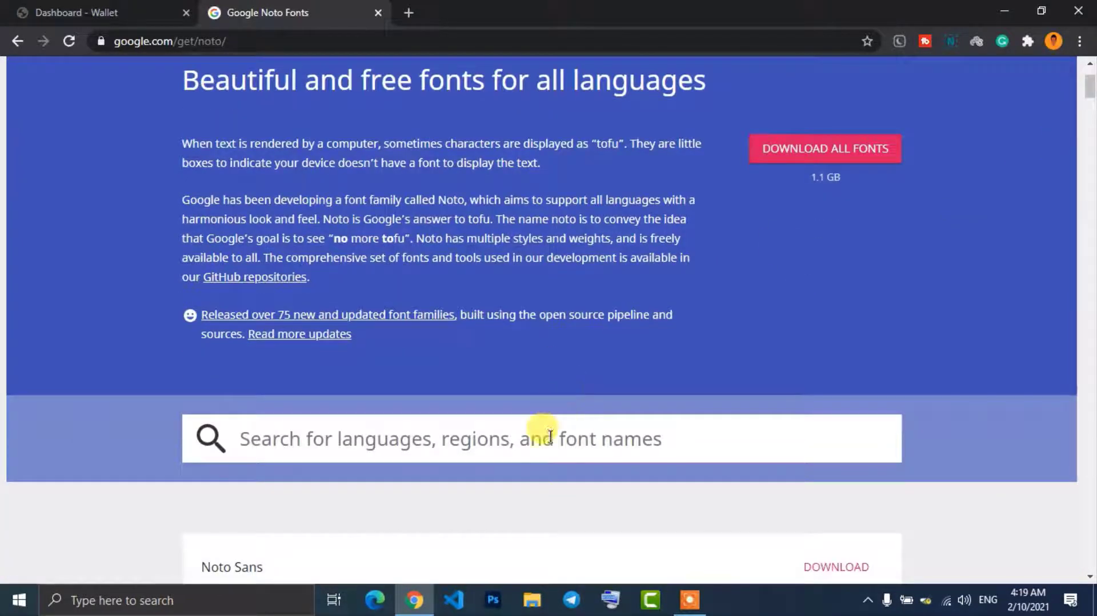
click(550, 436)
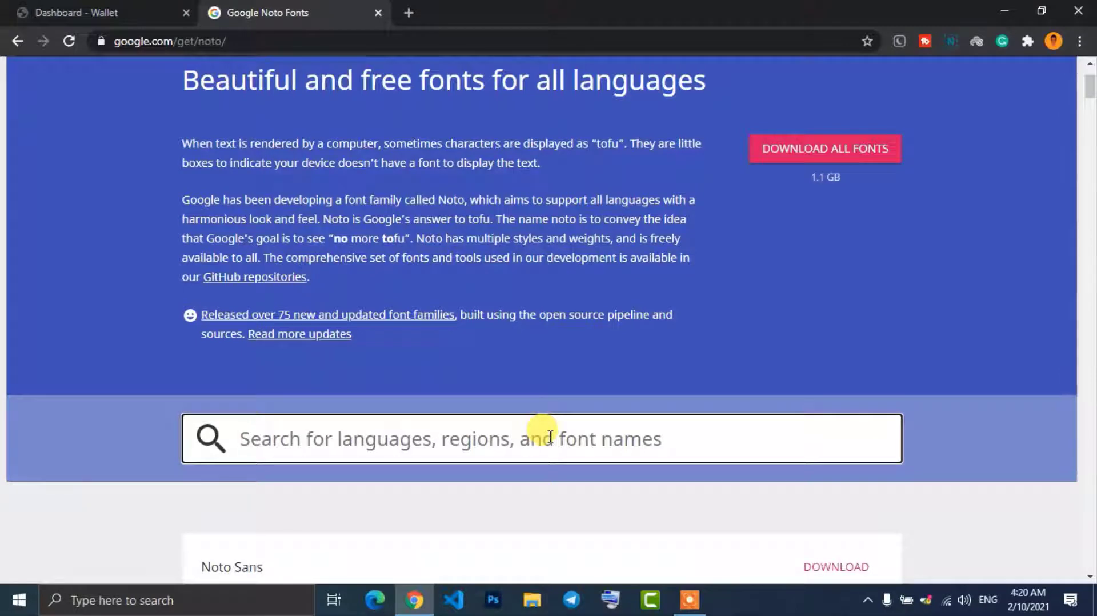
text(noto sa)
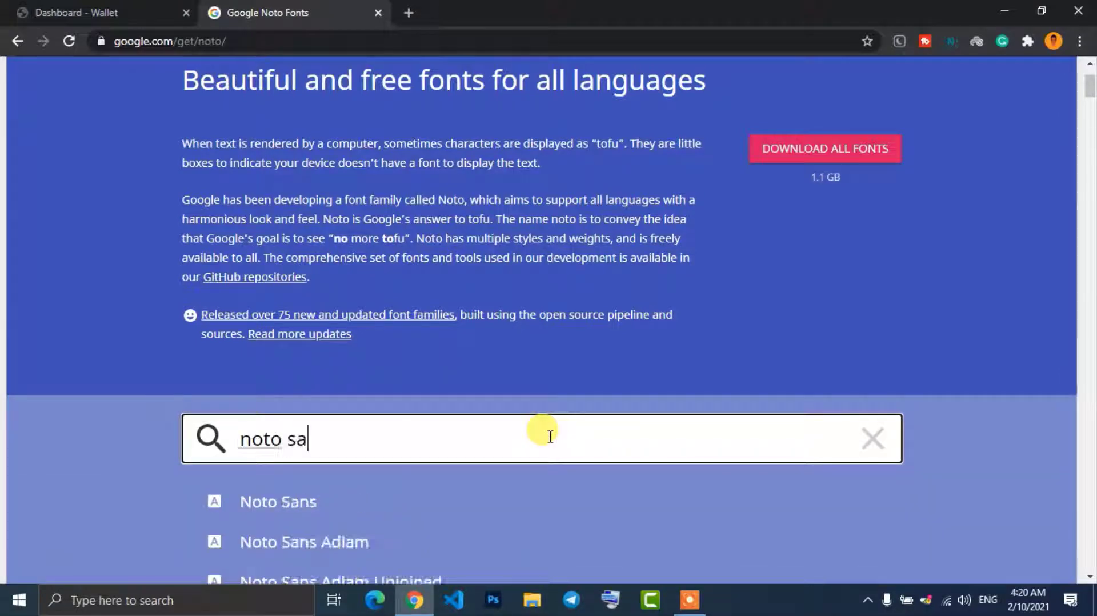
text(ns ethi)
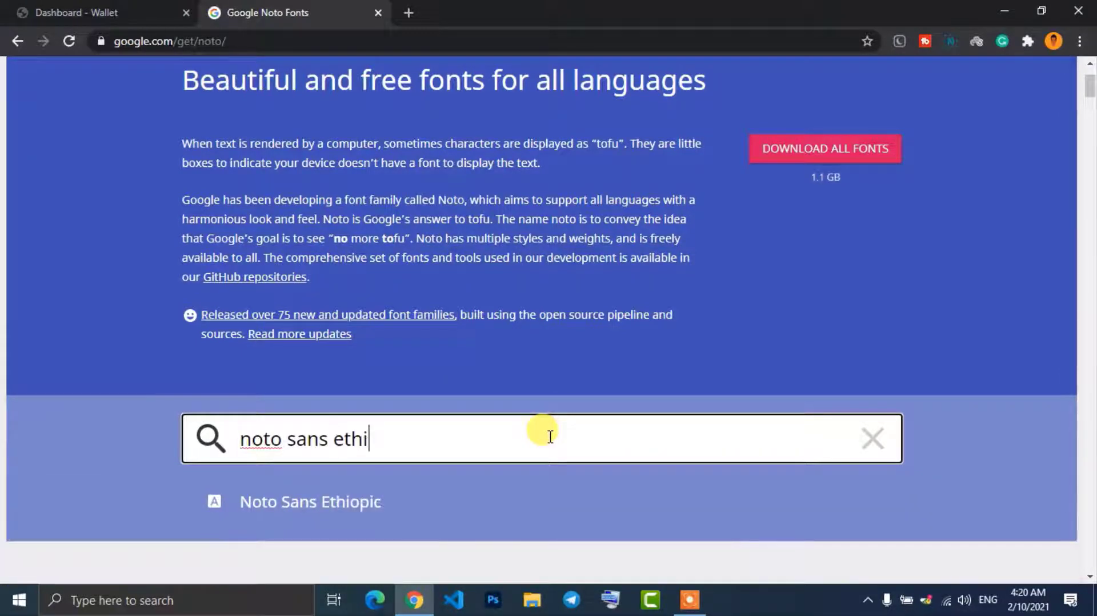
text(opic)
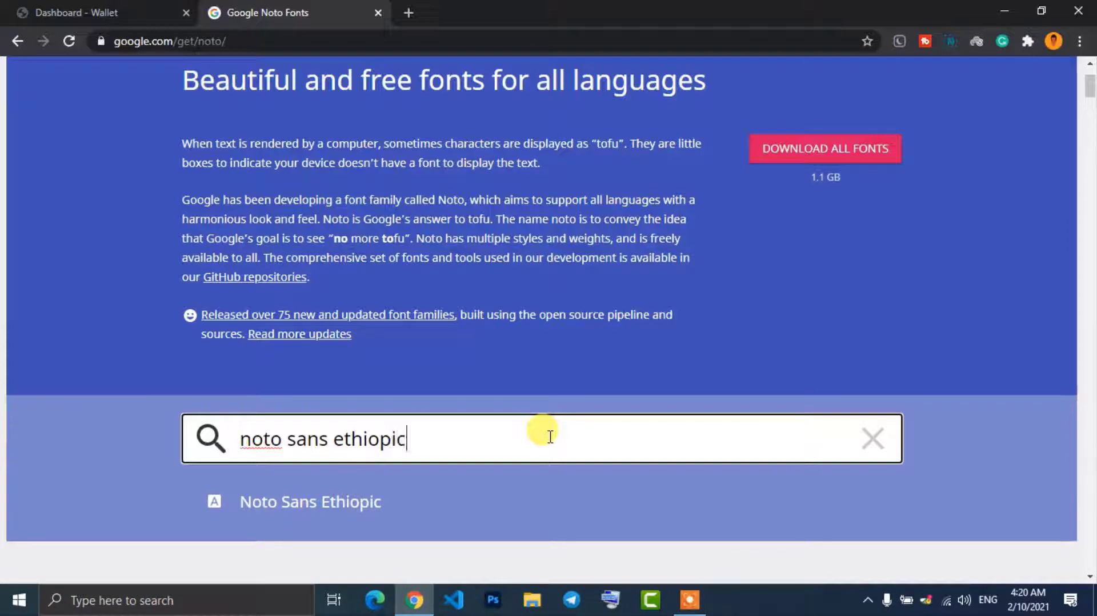
click(463, 504)
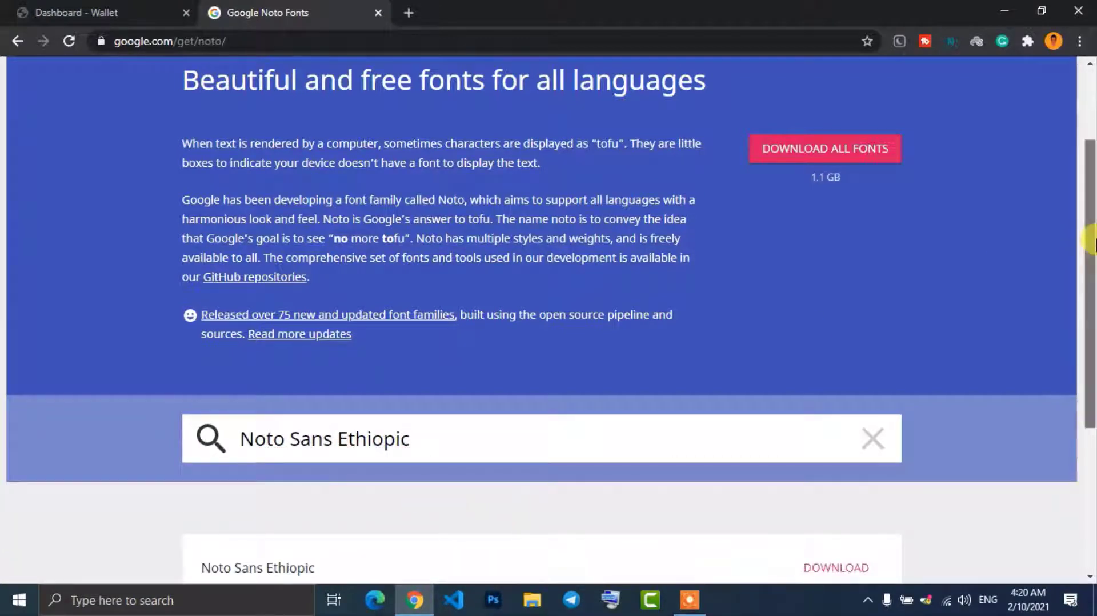
- Download the Noto Sans Ethiopic font package and open the browser's full downloads list
drag(1092, 243, 1092, 333)
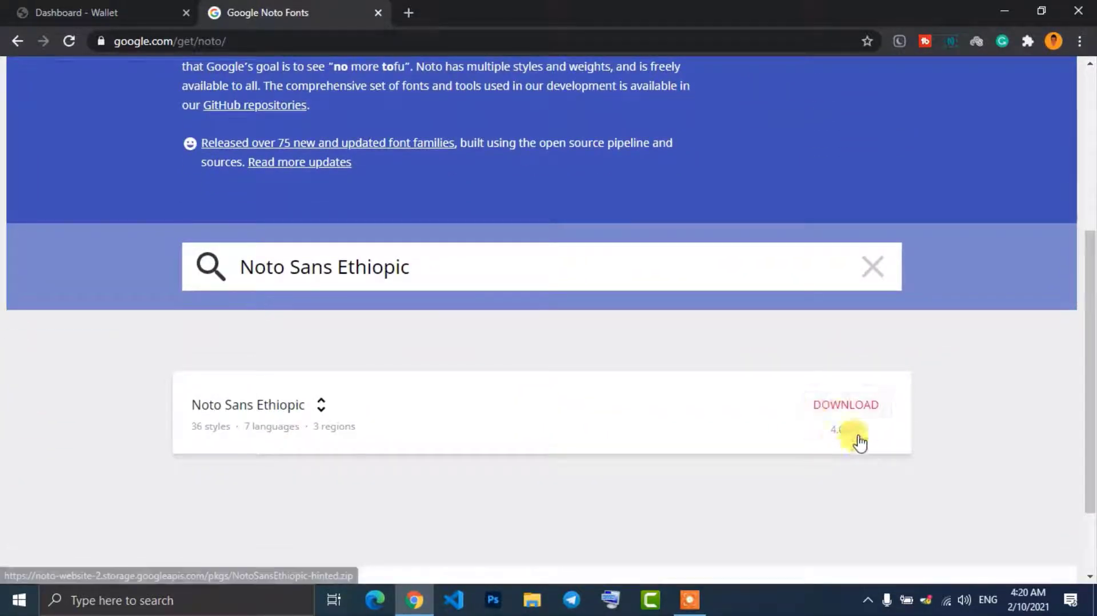
click(847, 407)
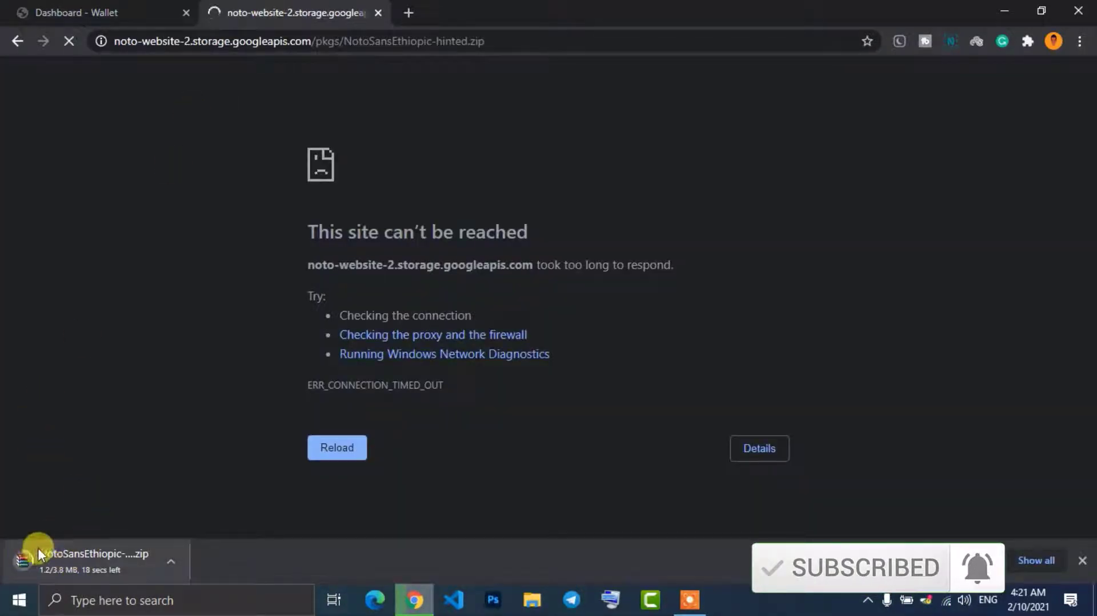
click(1031, 559)
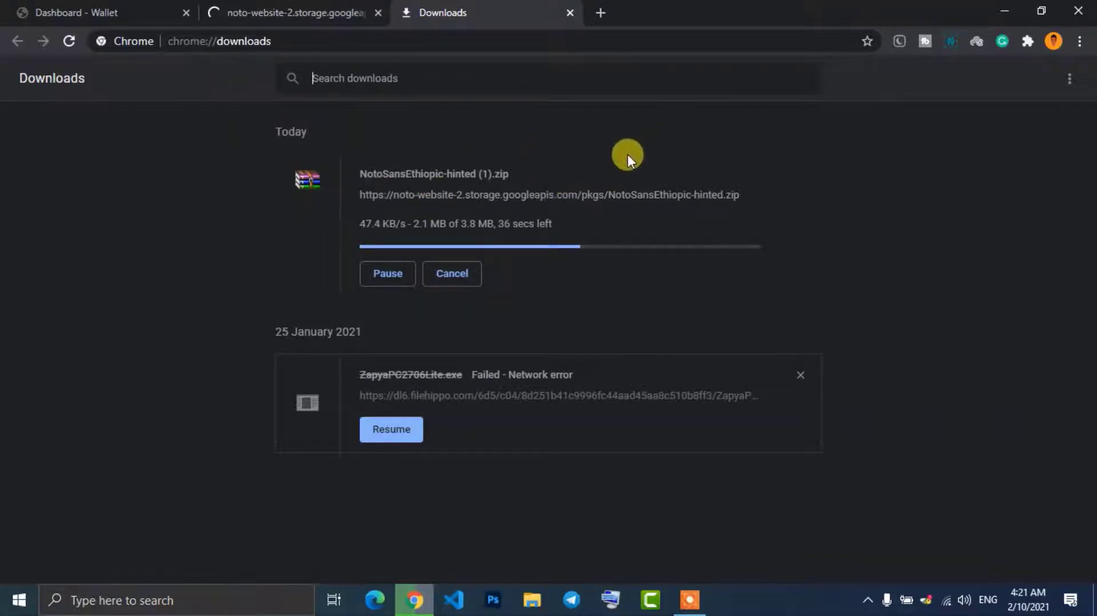
- Return to the Noto Fonts page, replace the search with "noto serif ethiopic" and choose the Noto Serif Ethiopic suggestion
key(ctrl+Page_Up)
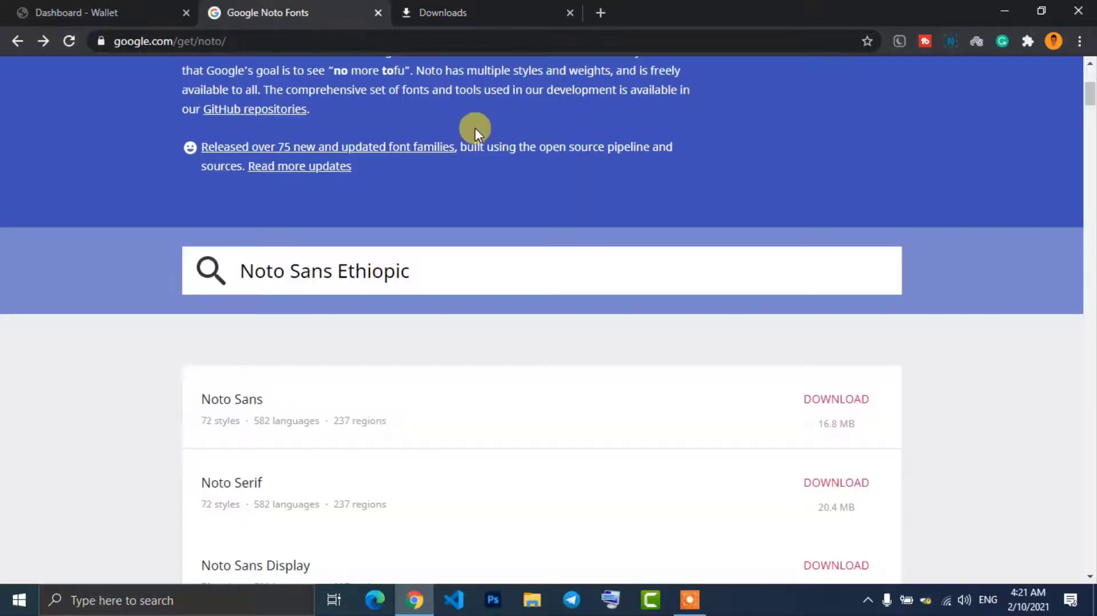
click(436, 267)
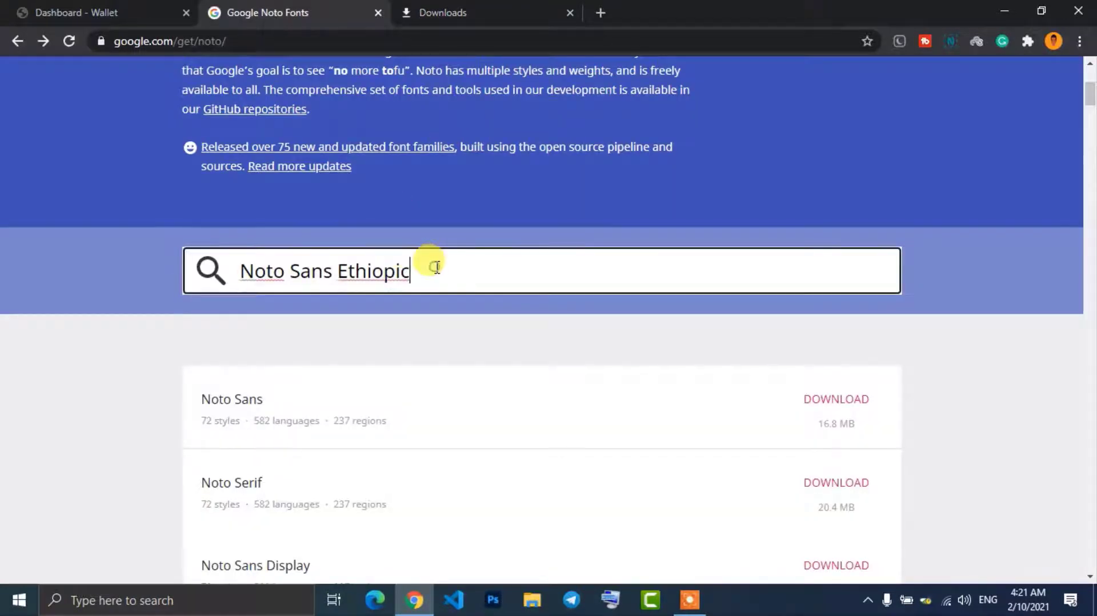
key(BackSpace)
key(BackSpace)
key(BackSpace)
key(BackSpace)
key(BackSpace)
key(BackSpace)
key(BackSpace)
key(BackSpace)
key(BackSpace)
key(BackSpace)
key(BackSpace)
key(BackSpace)
key(BackSpace)
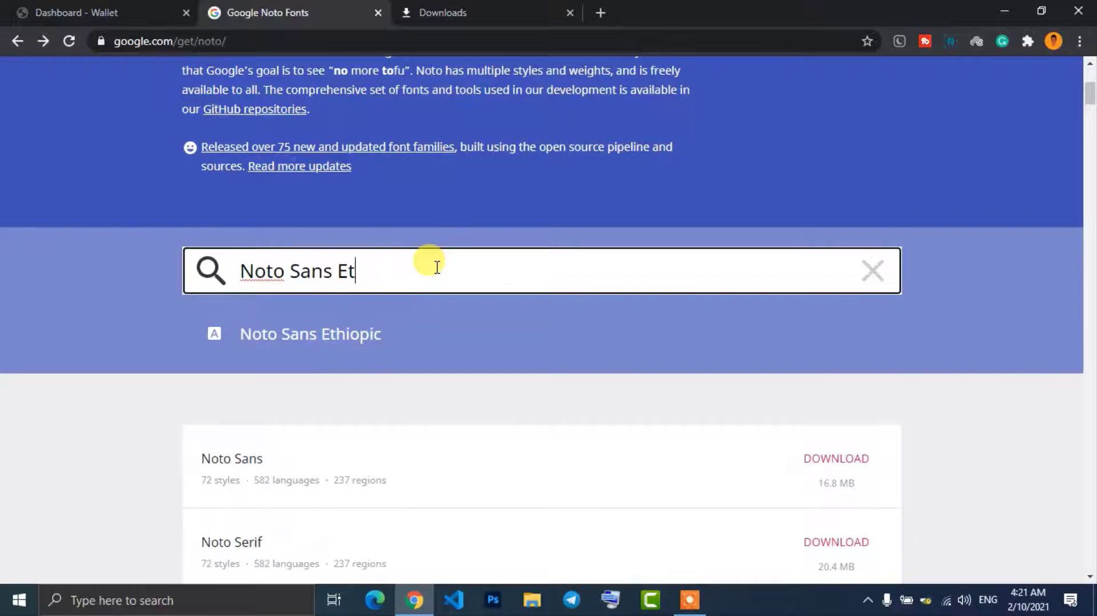
key(BackSpace)
key(BackSpace)
key(BackSpace)
key(BackSpace)
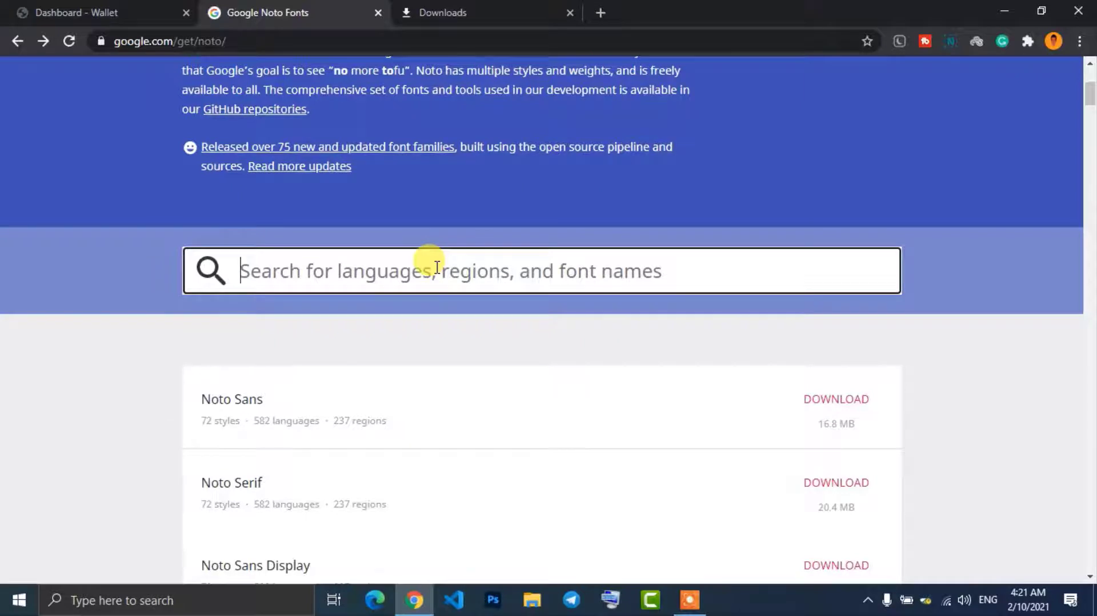
text(not)
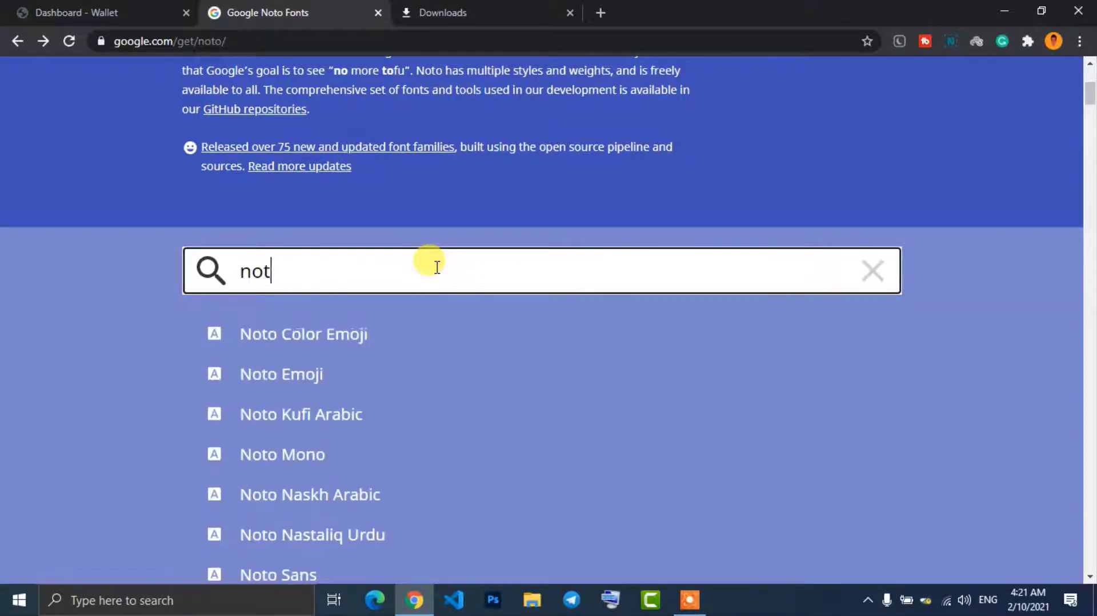
text(o seri)
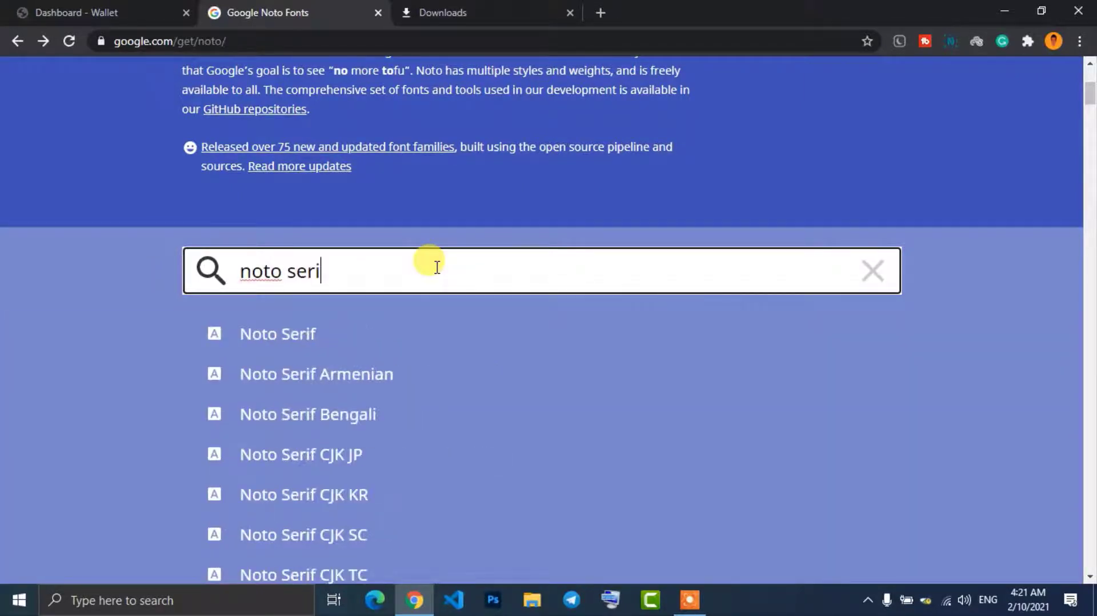
text(f eth)
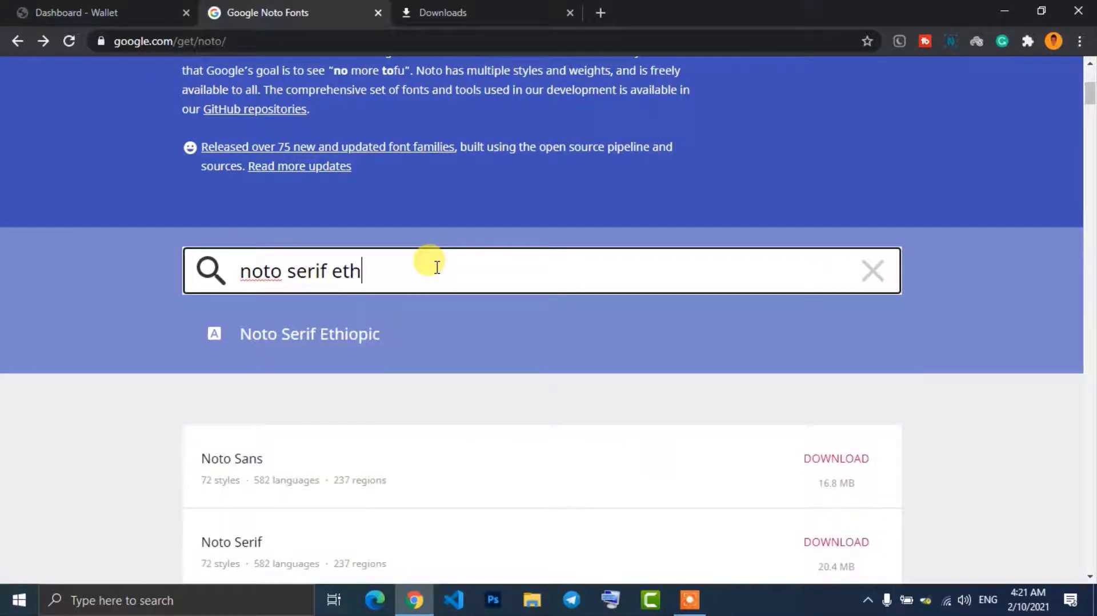
text(iopic)
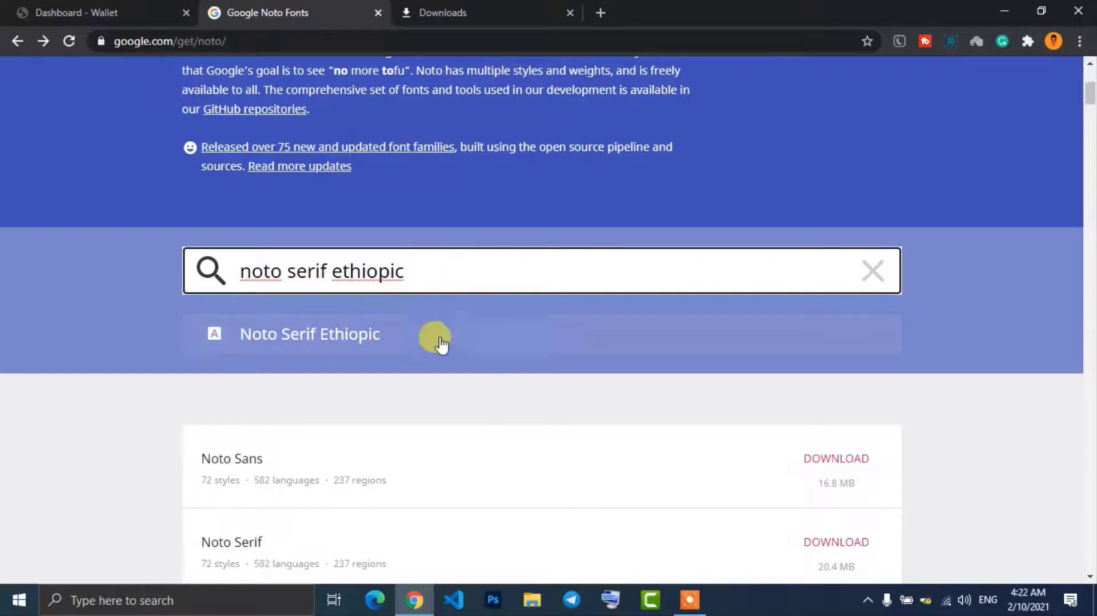
click(414, 339)
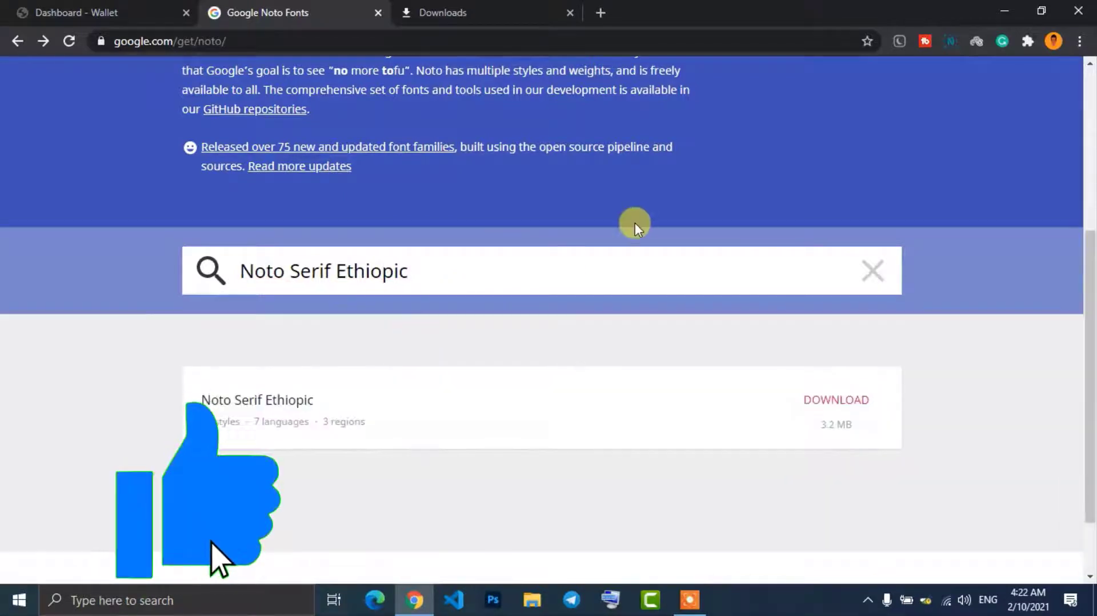
- Download the Noto Serif Ethiopic font package and show its zip file in the containing folder
click(826, 411)
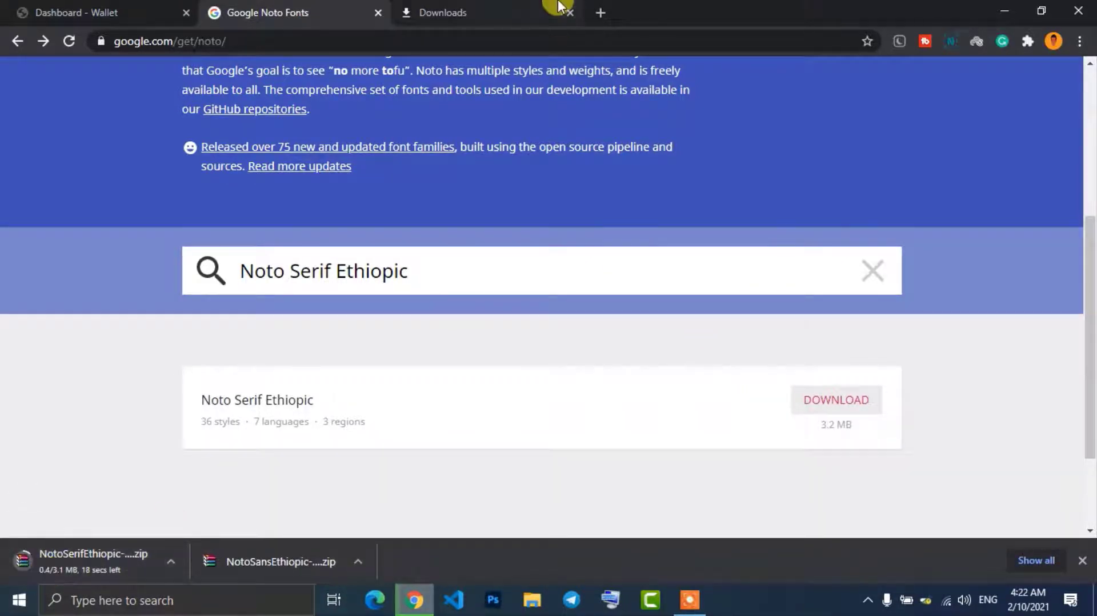
click(490, 10)
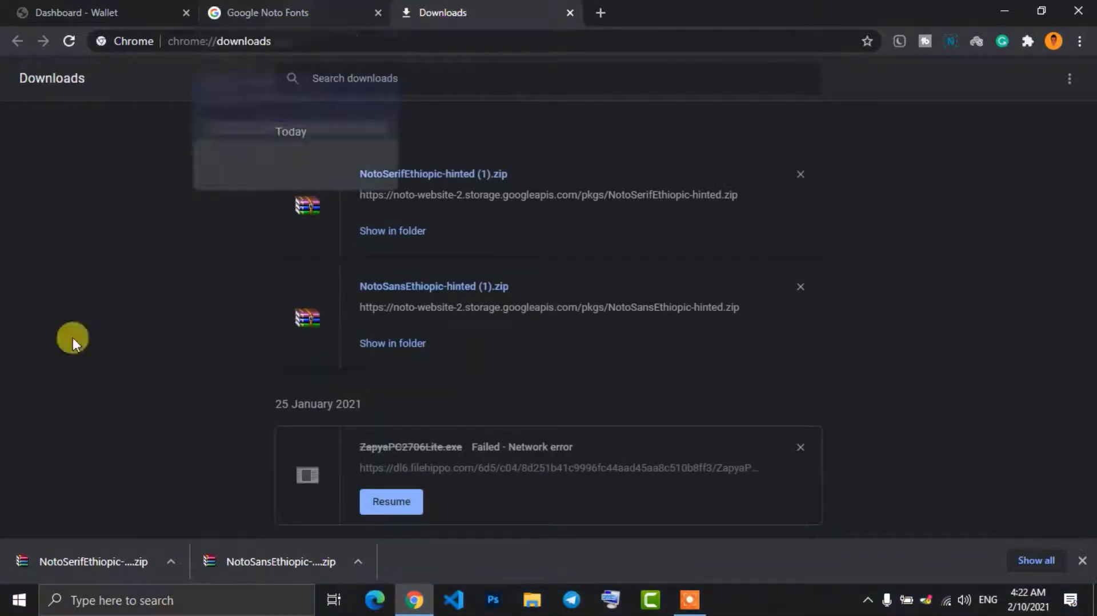
click(393, 232)
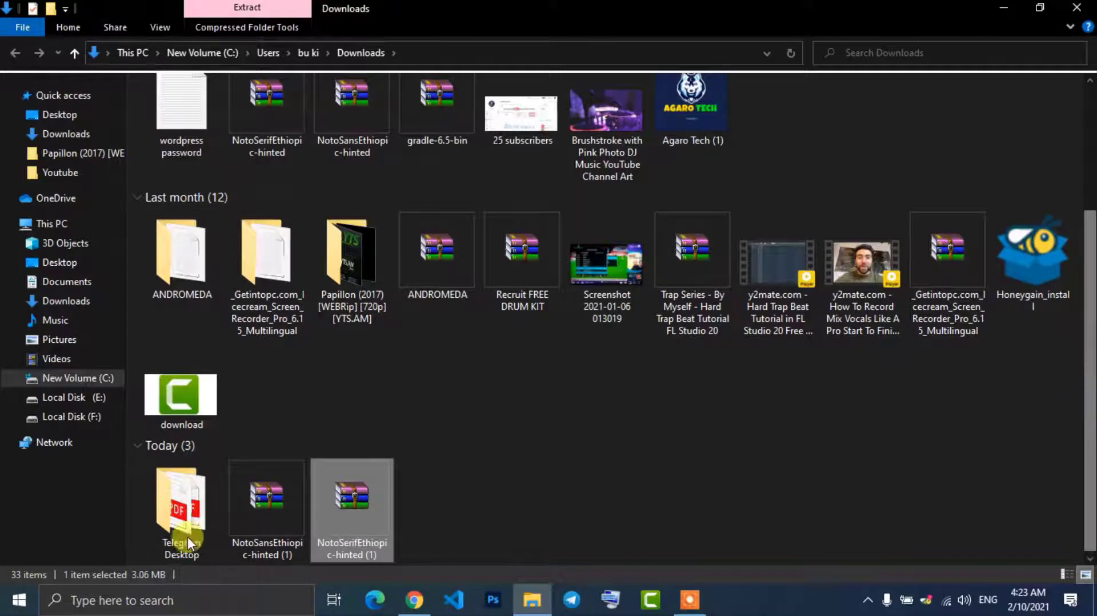
- Extract the NotoSerifEthiopic-hinted (1) archive into its own folder, NotoSerifEthiopic-hinted (1), inside Downloads
click(581, 516)
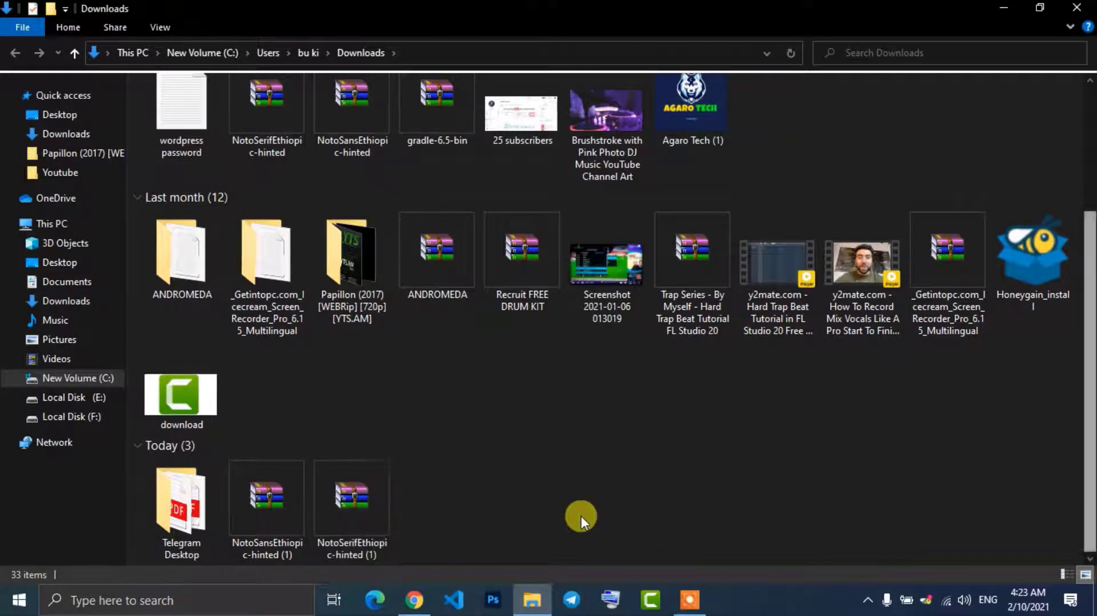
click(358, 501)
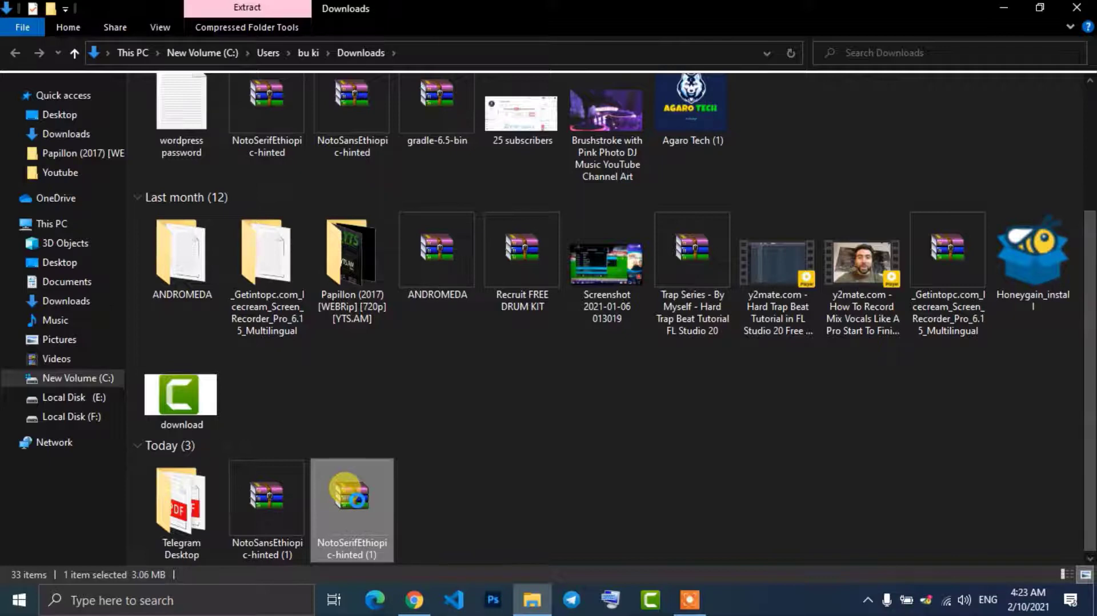
right_click(349, 491)
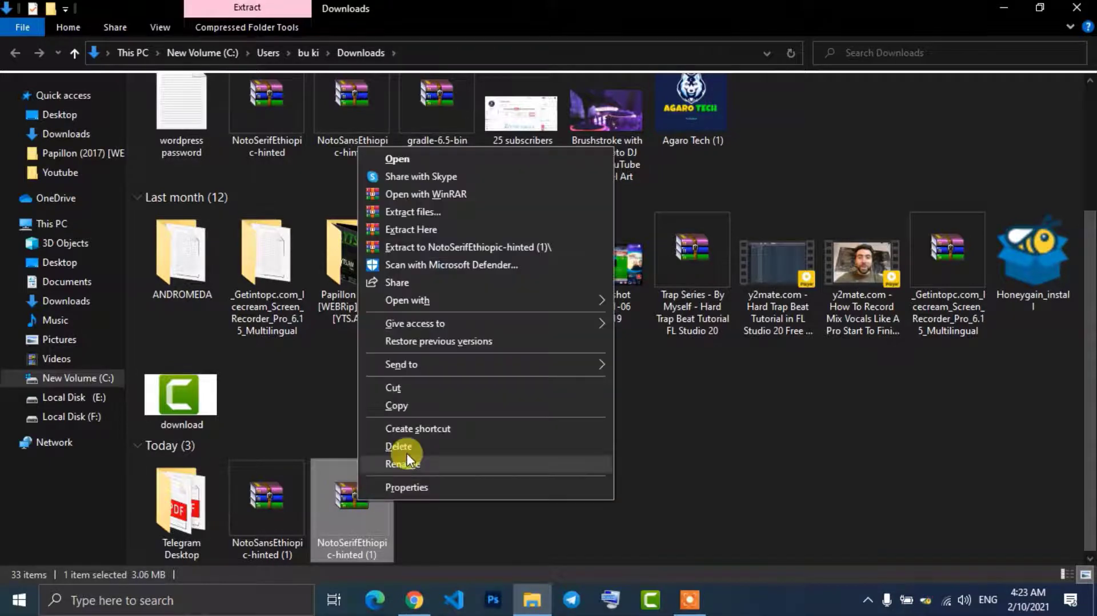
click(481, 247)
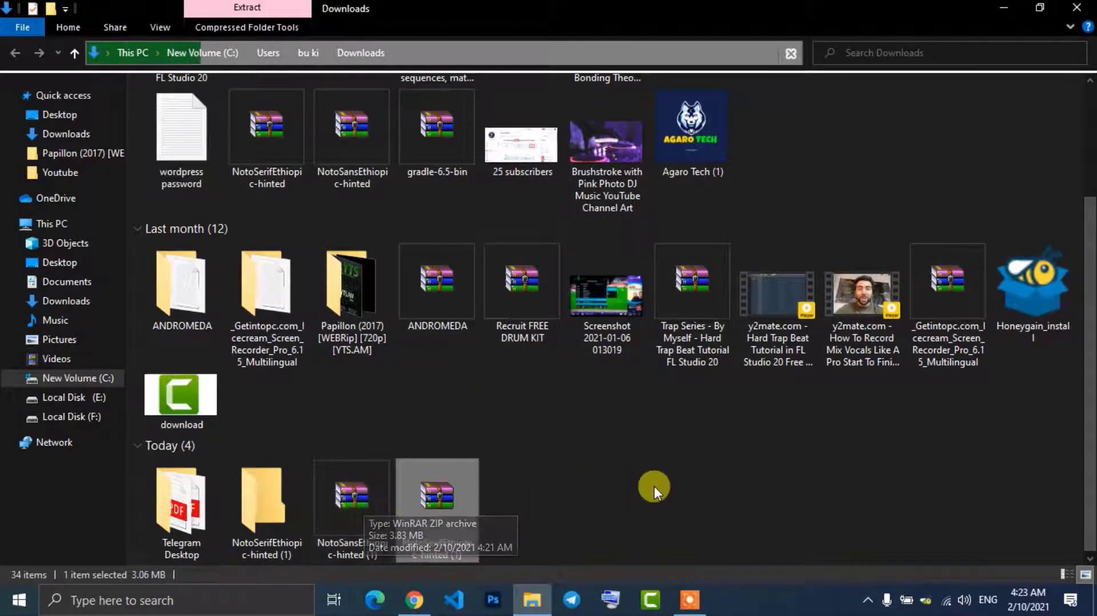
- Extract the NotoSansEthiopic-hinted (1) archive into its own folder, NotoSansEthiopic-hinted (1), inside Downloads
double_click(349, 486)
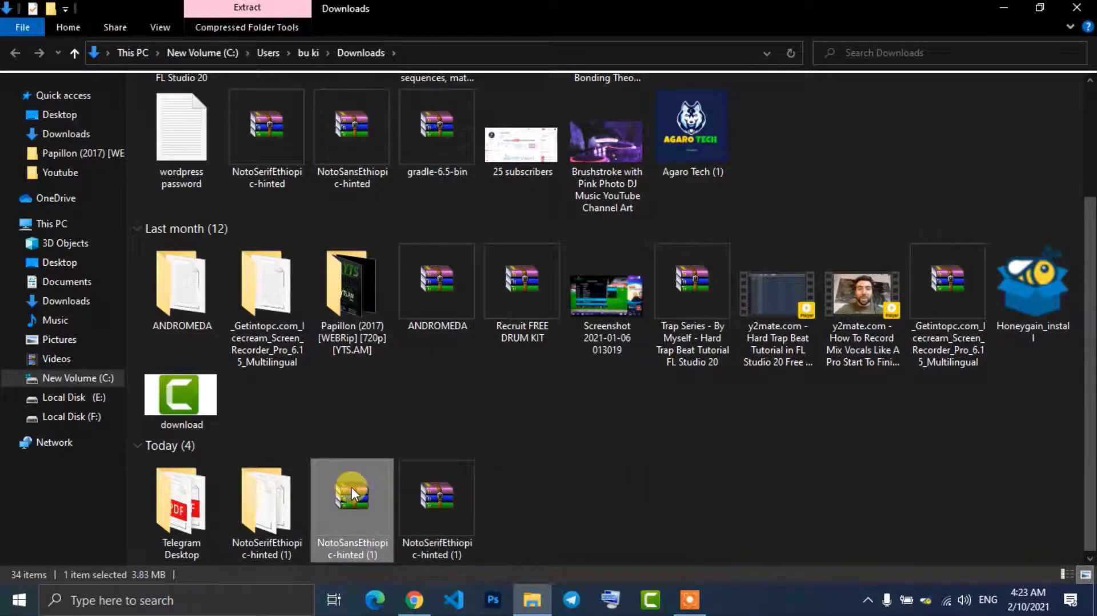
right_click(350, 485)
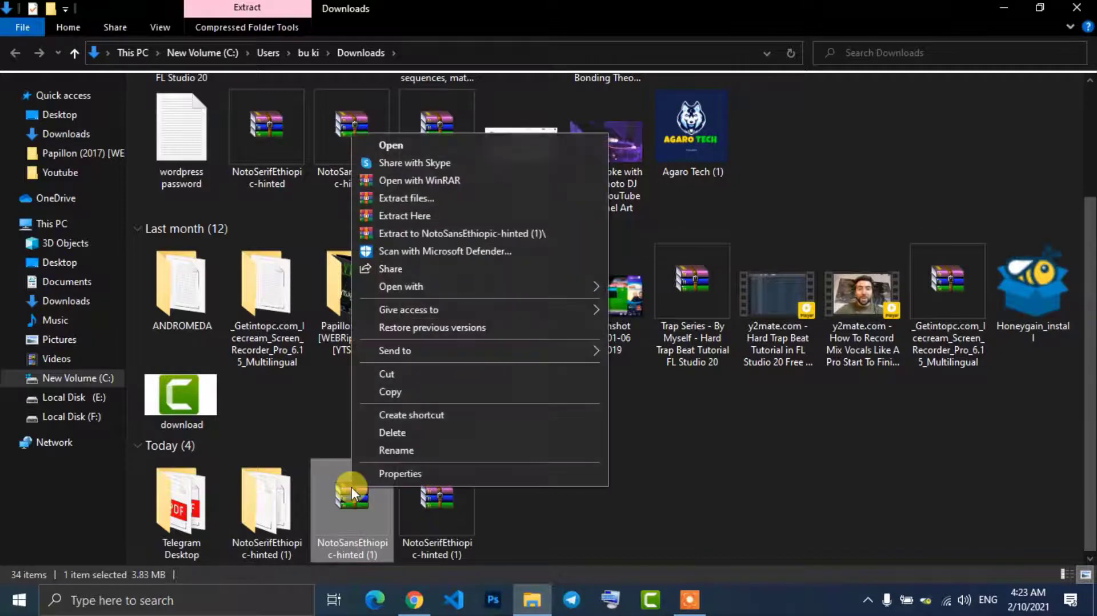
click(402, 235)
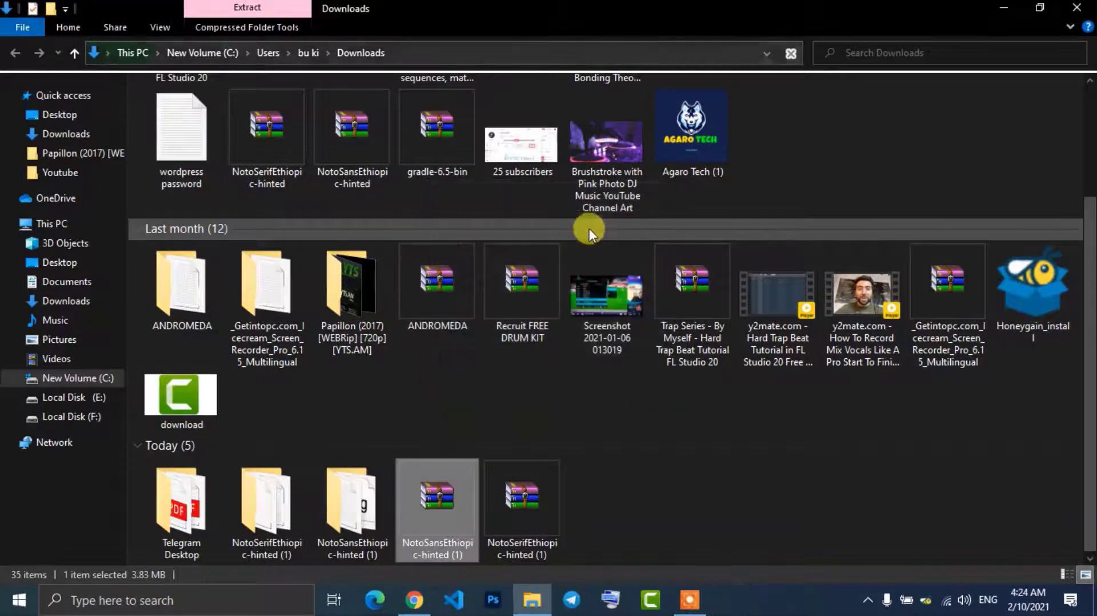
- Open the extracted NotoSansEthiopic-hinted (1) folder in Downloads and look through its font files
click(369, 492)
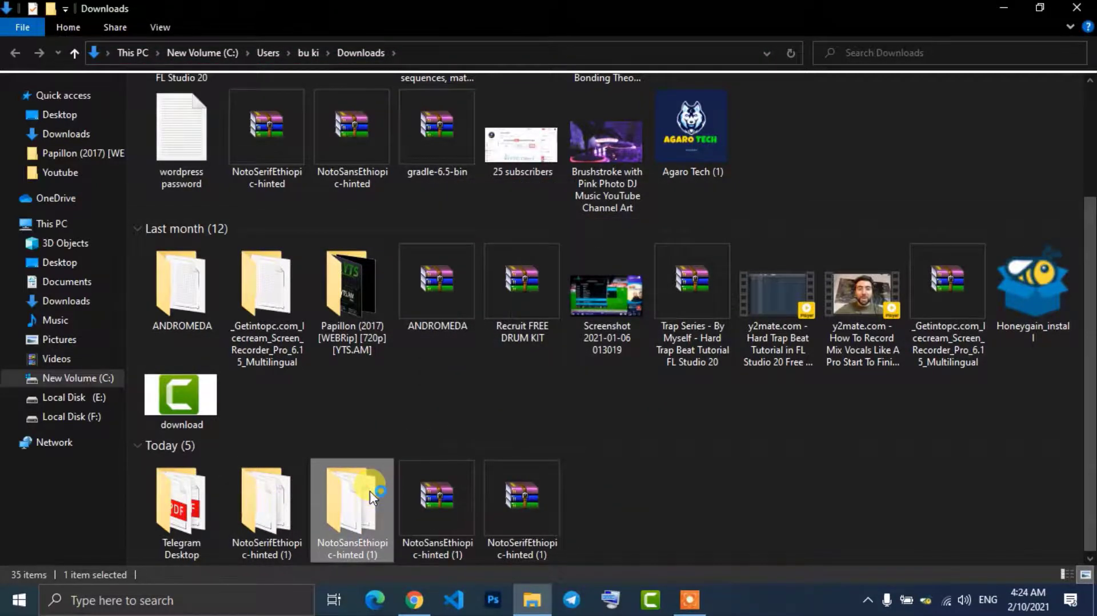
double_click(369, 491)
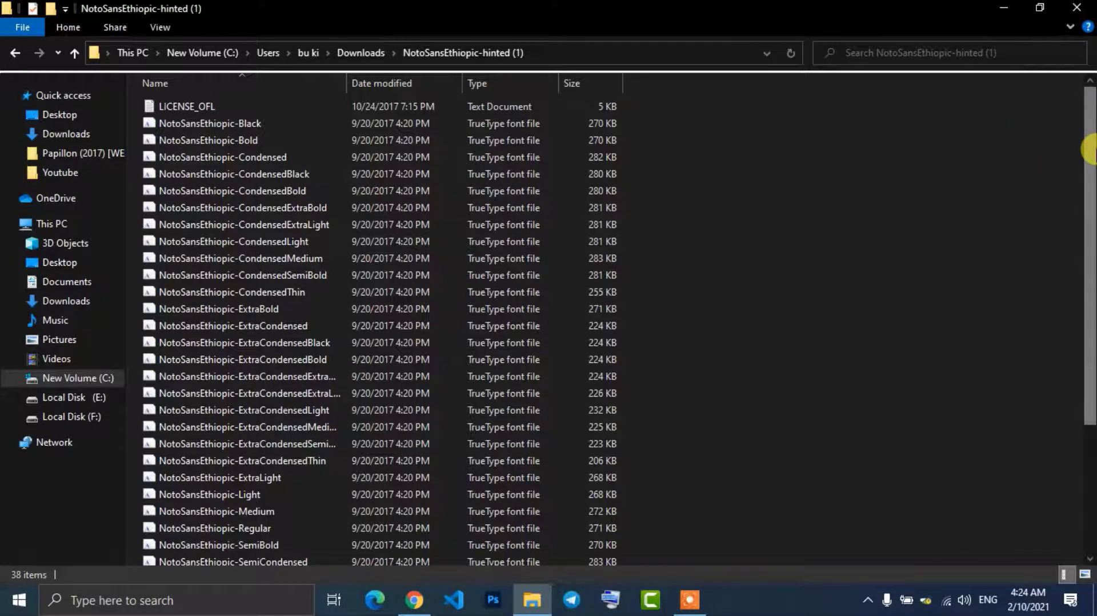
drag(1093, 152, 1090, 184)
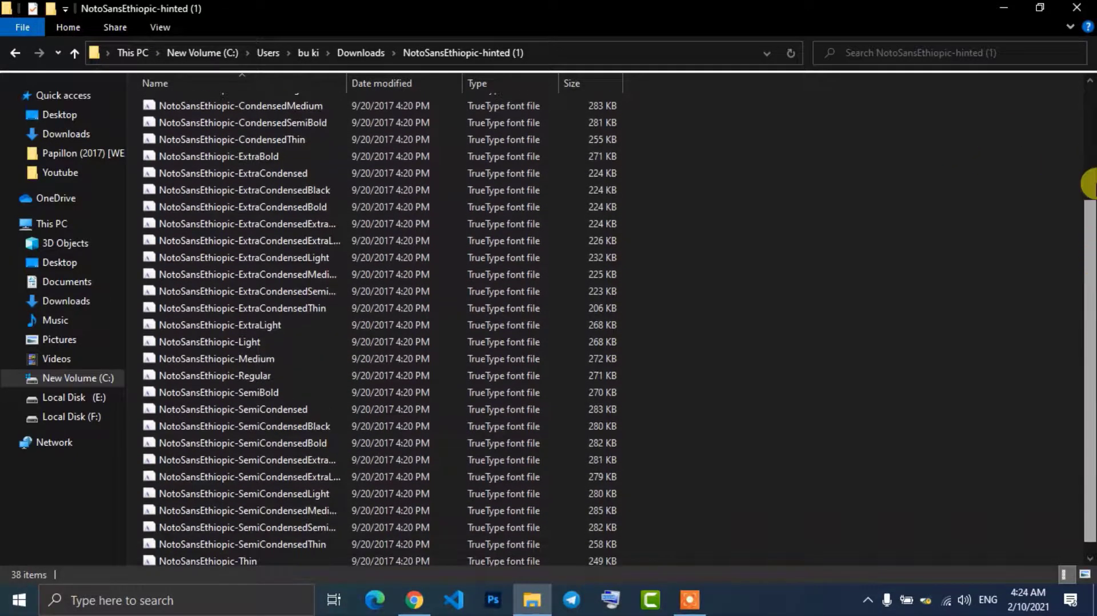
scroll(1091, 184, up, 3)
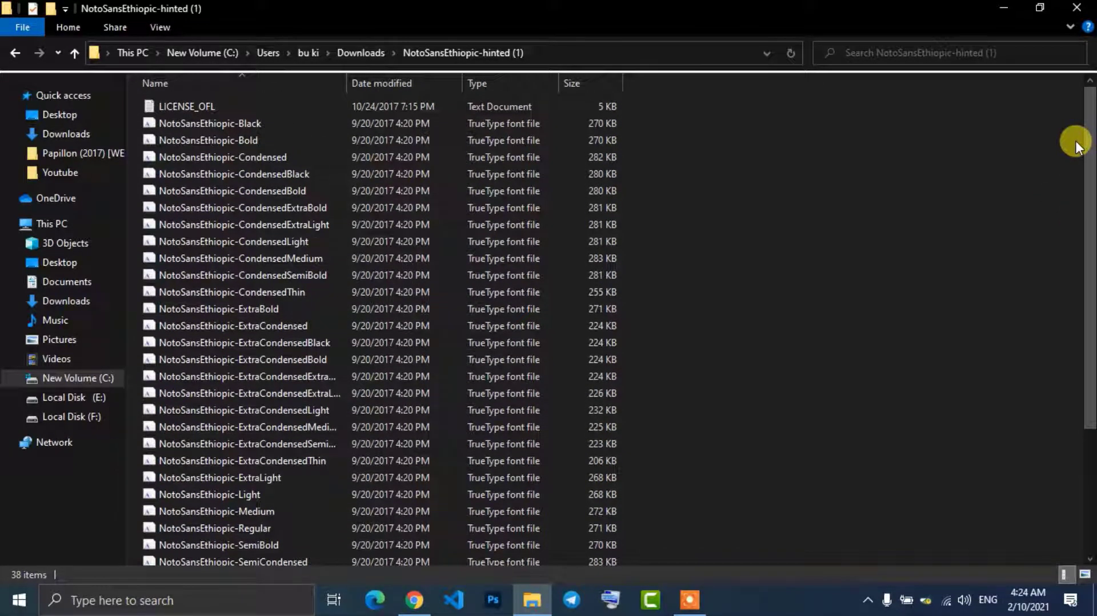
- Install all the NotoSansEthiopic TrueType files for all users, replacing already installed fonts for all current items
click(619, 136)
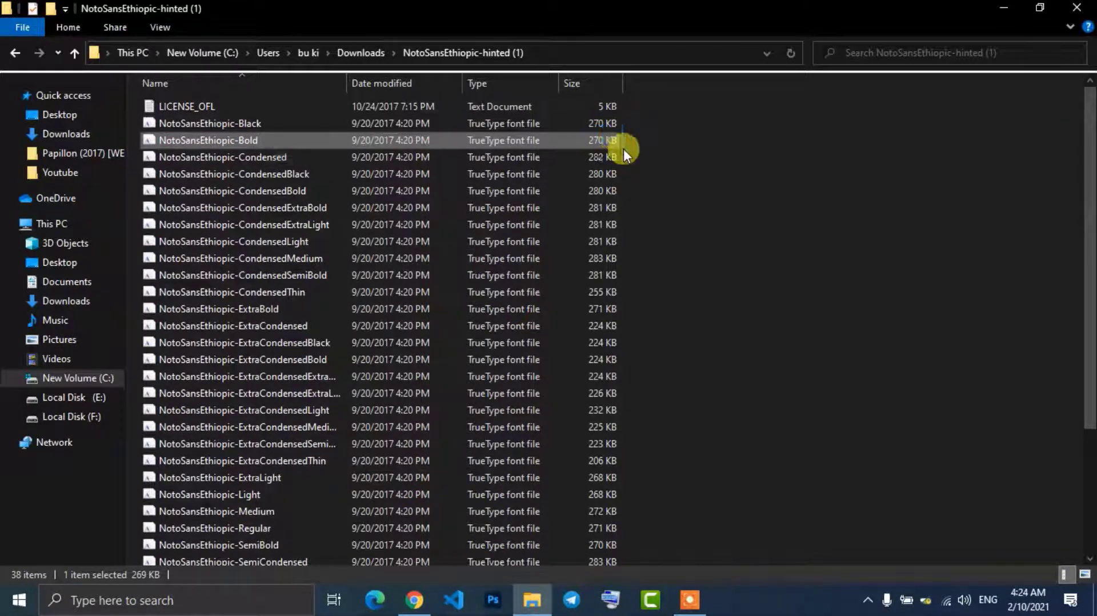
drag(625, 150, 492, 565)
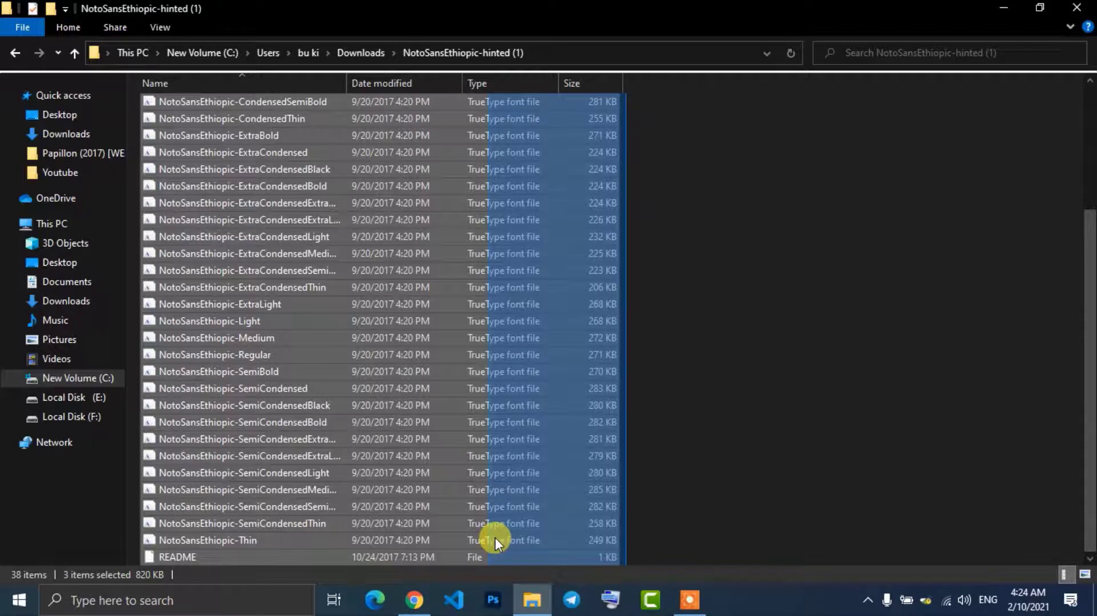
drag(495, 539, 495, 538)
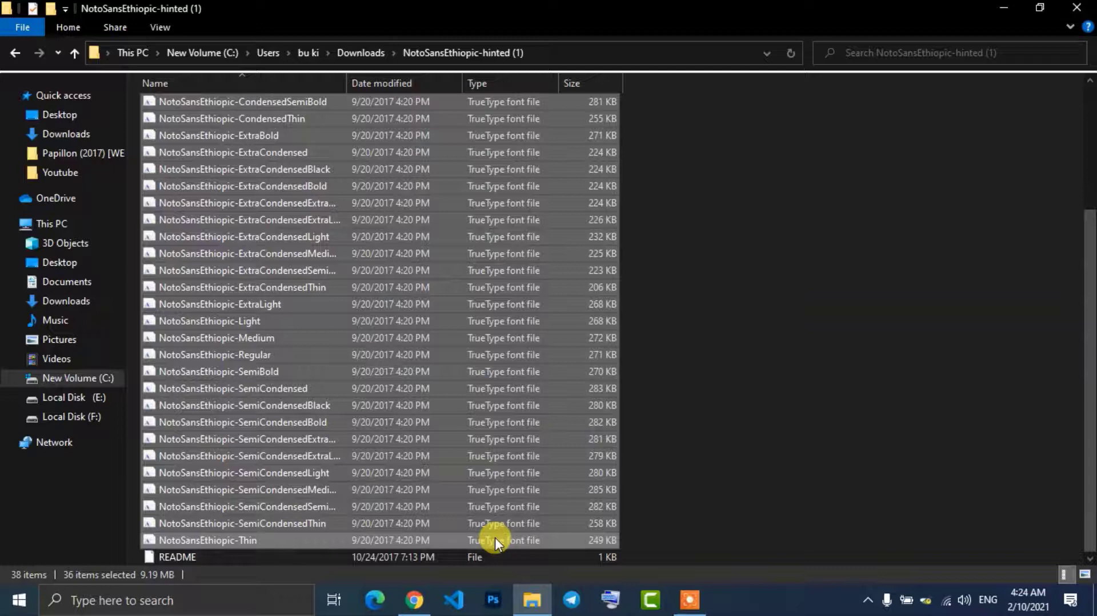
right_click(489, 461)
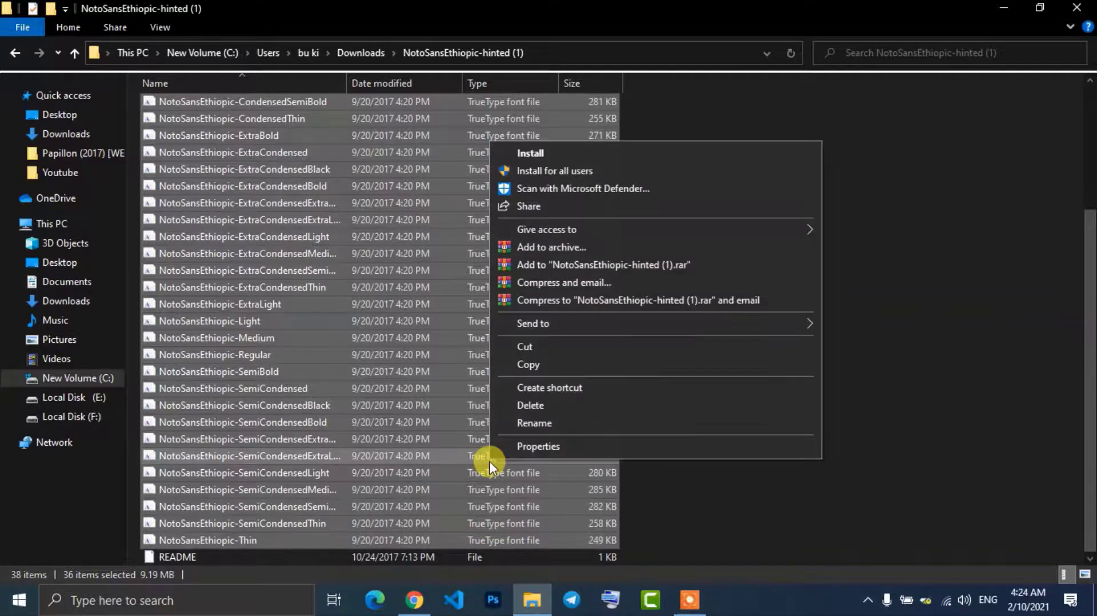
click(571, 171)
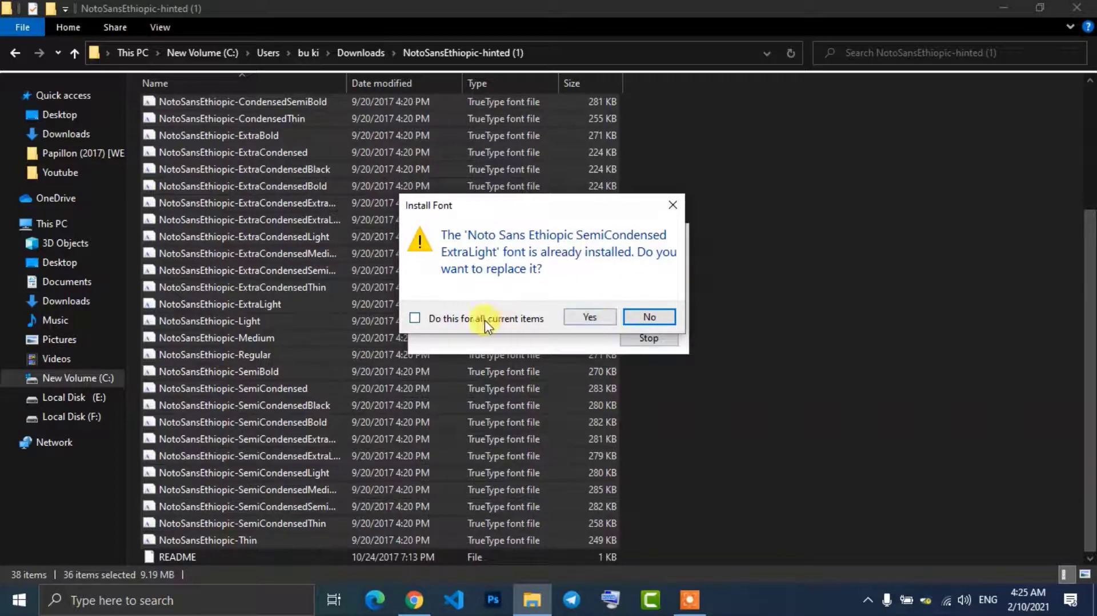
click(415, 318)
click(578, 318)
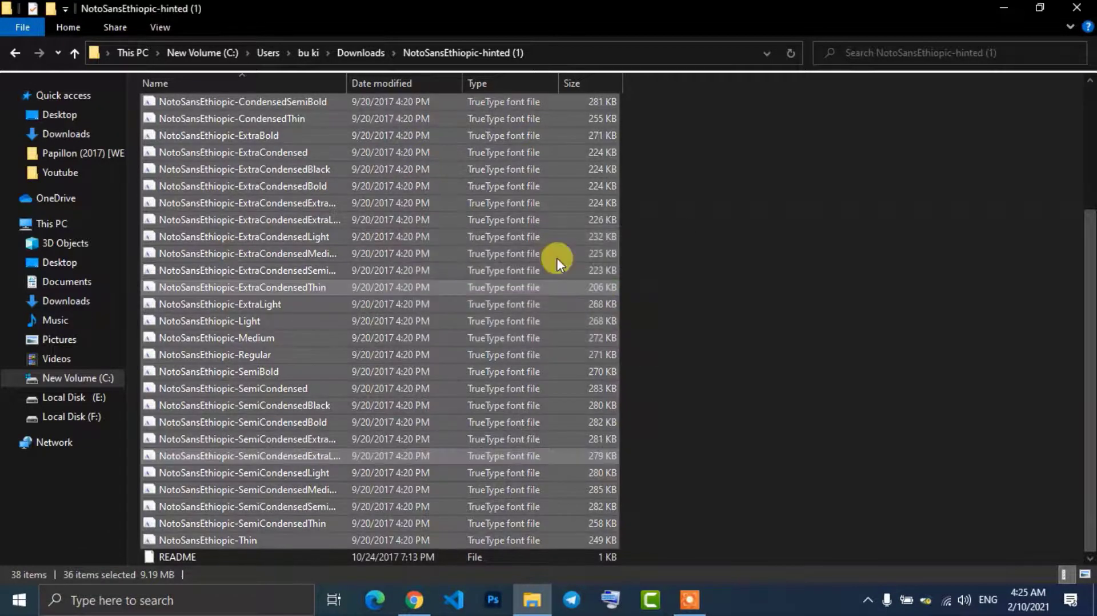
- Return to Downloads and open the extracted NotoSerifEthiopic-hinted (1) folder
click(15, 52)
click(271, 489)
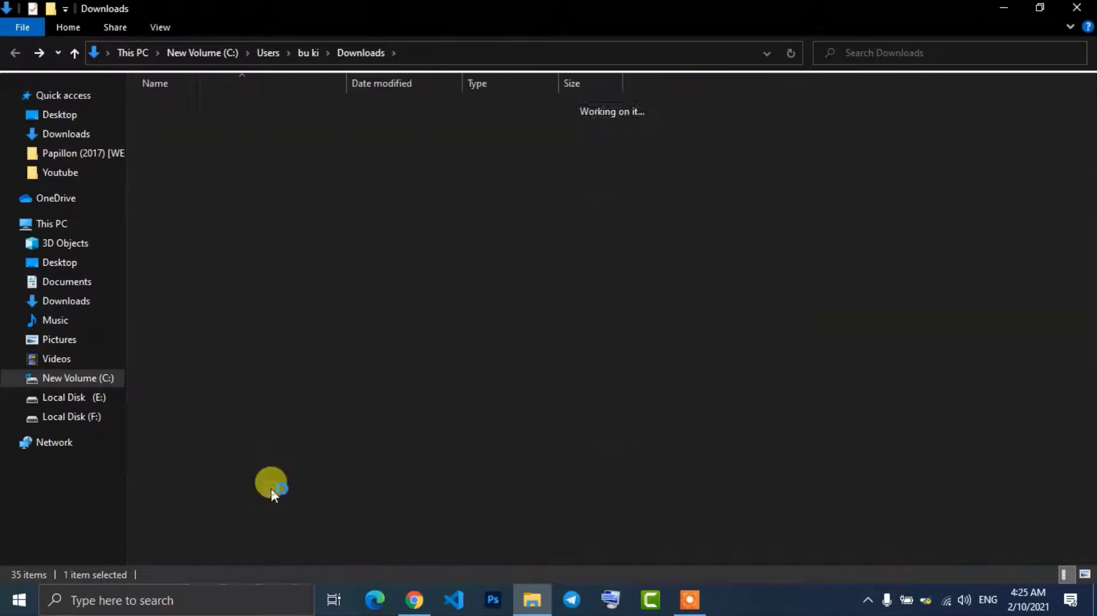
double_click(272, 490)
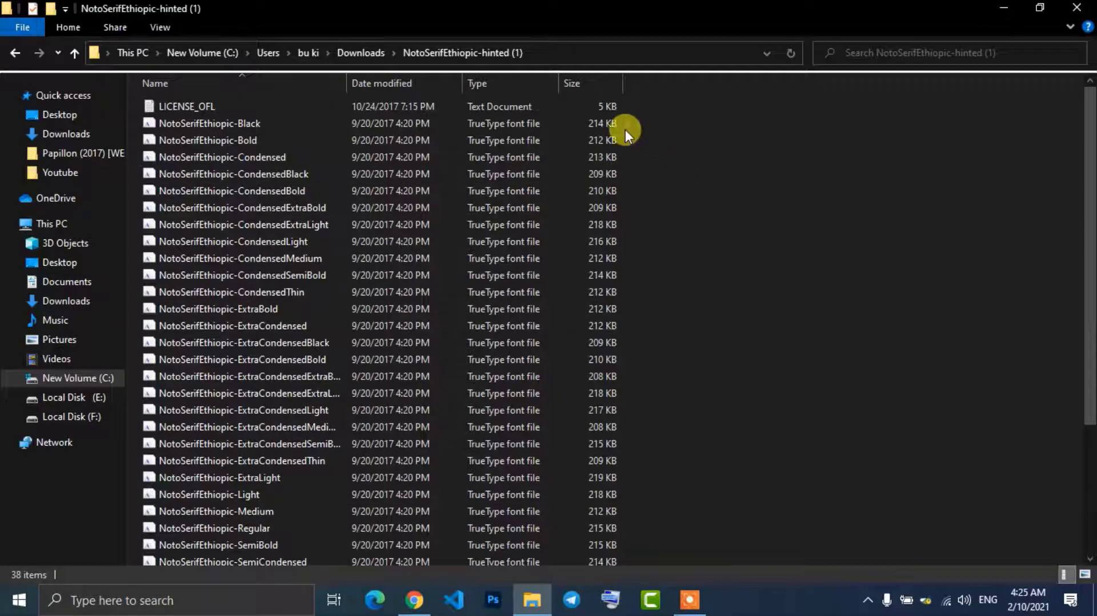
- Install all the NotoSerifEthiopic TrueType files, replacing already installed fonts for all current items
drag(626, 129, 493, 541)
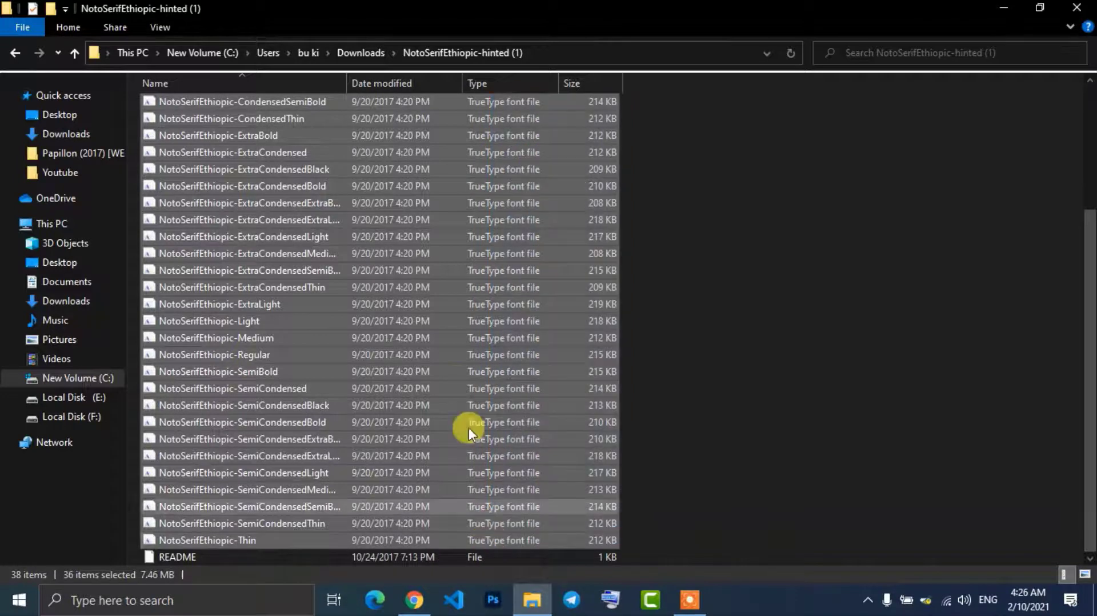
right_click(455, 362)
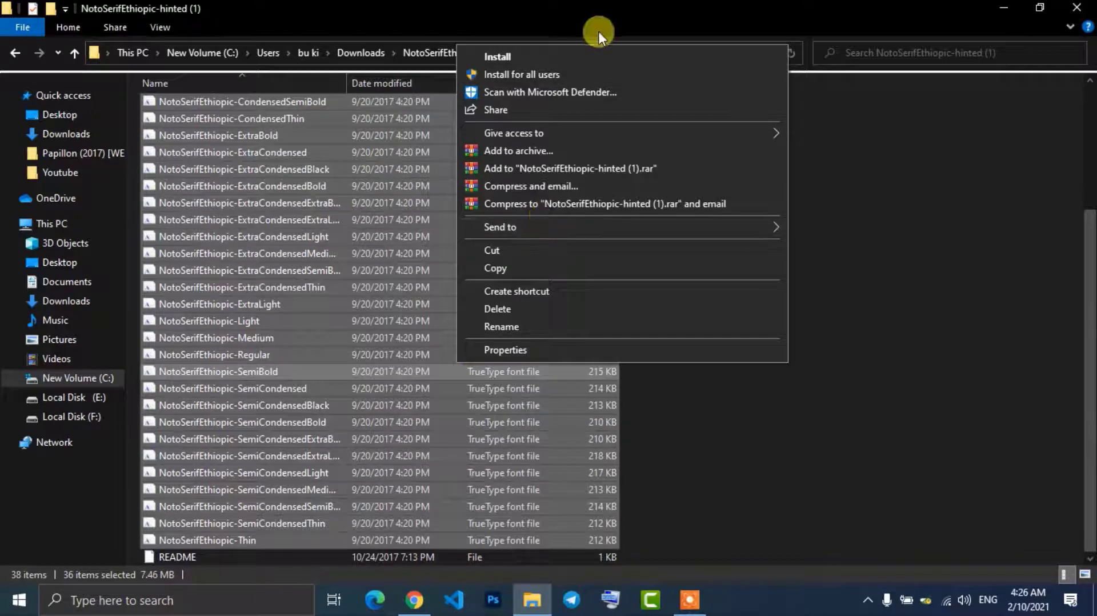
click(596, 51)
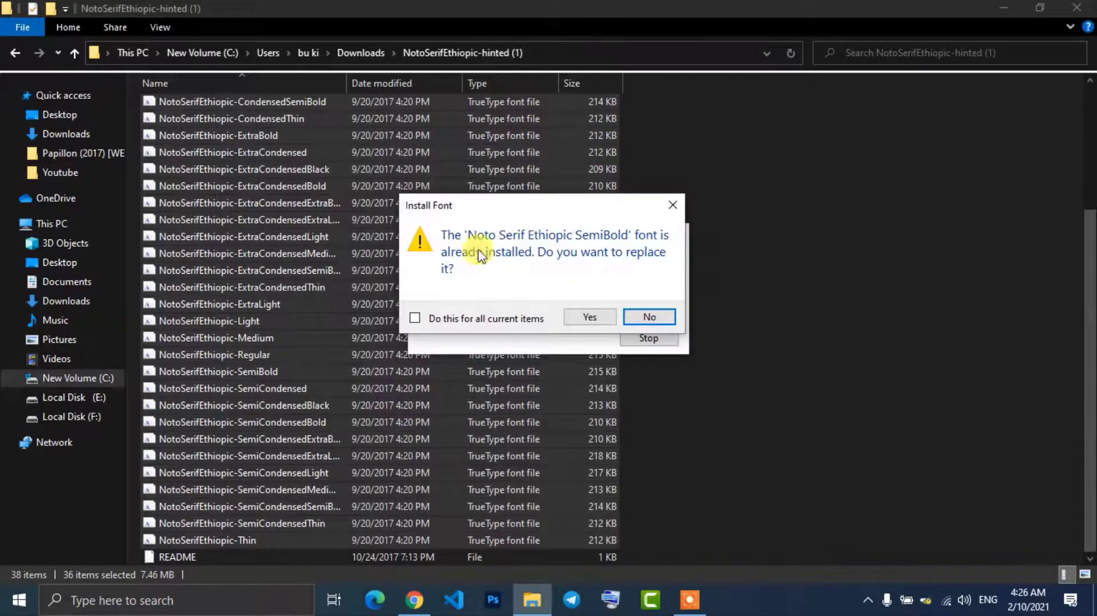
click(416, 320)
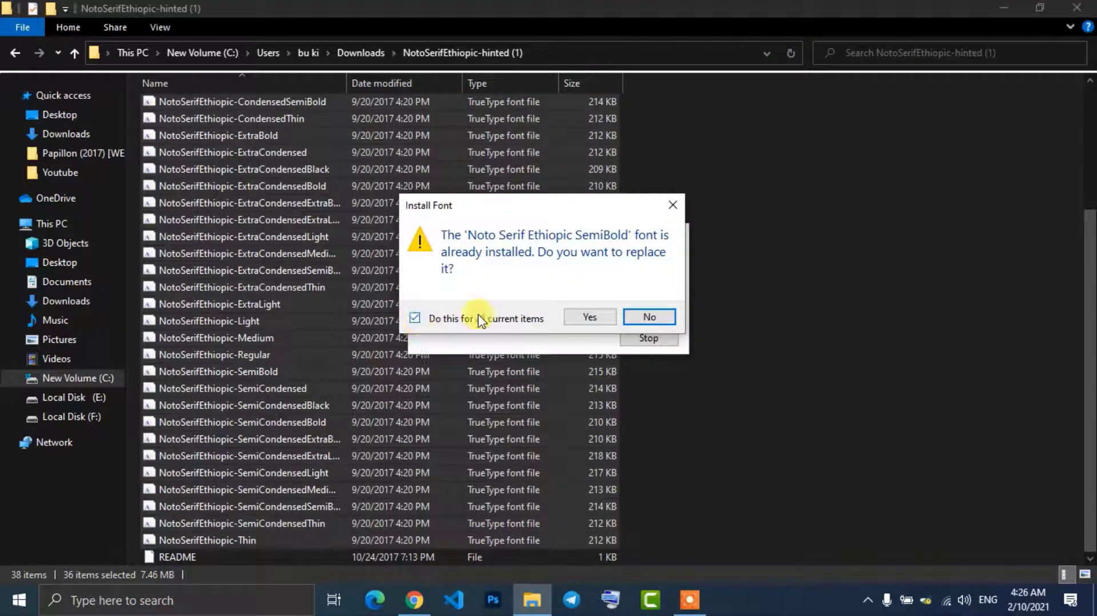
click(594, 312)
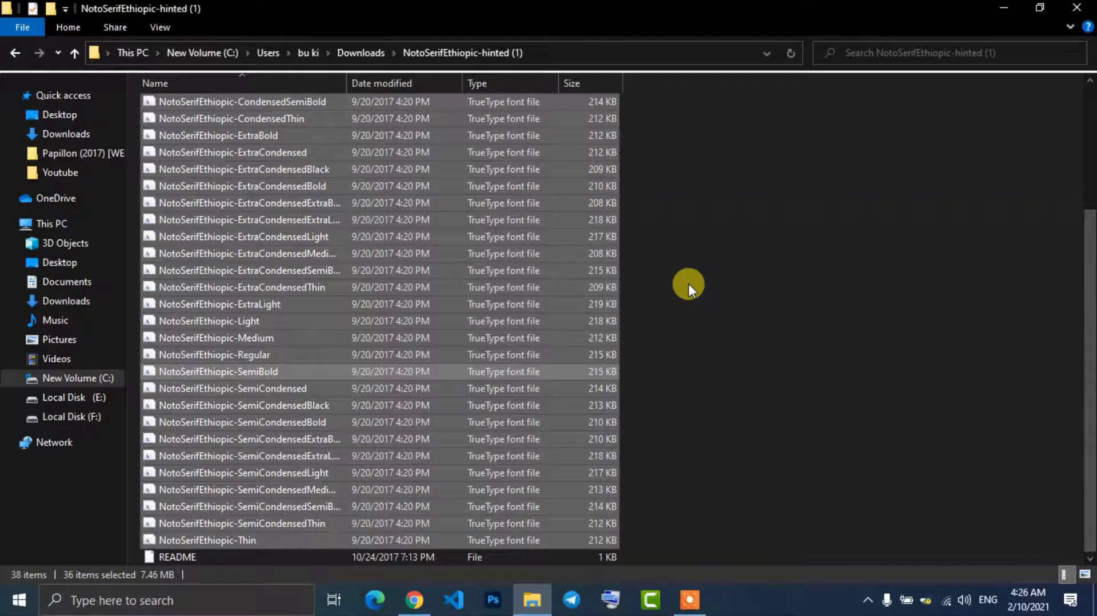
- Go back to Downloads, close the File Explorer window and minimize the browser to reach the desktop
click(9, 58)
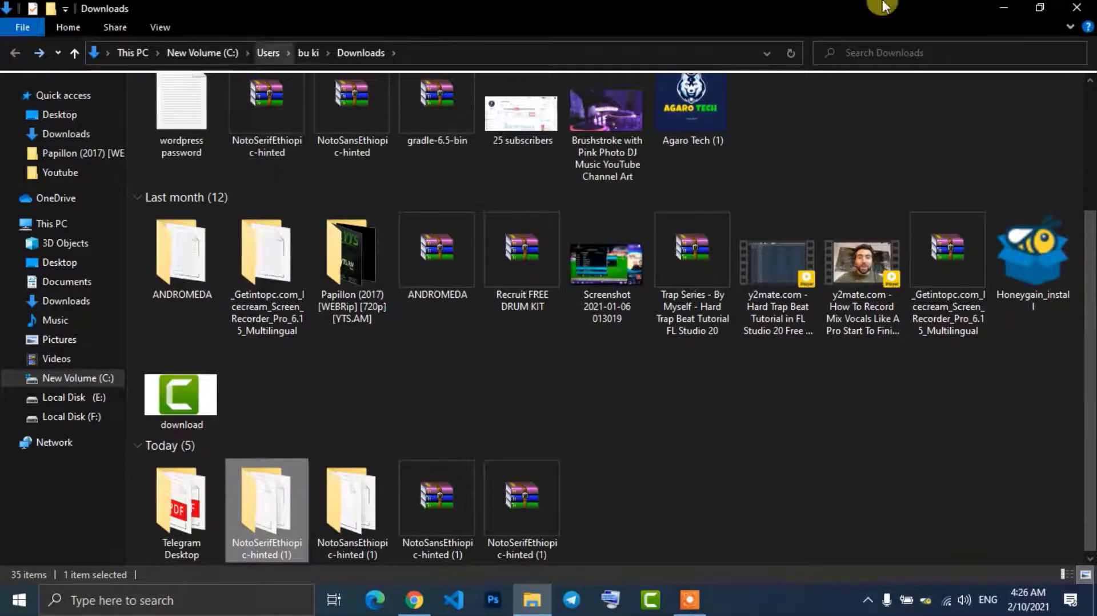
click(1086, 7)
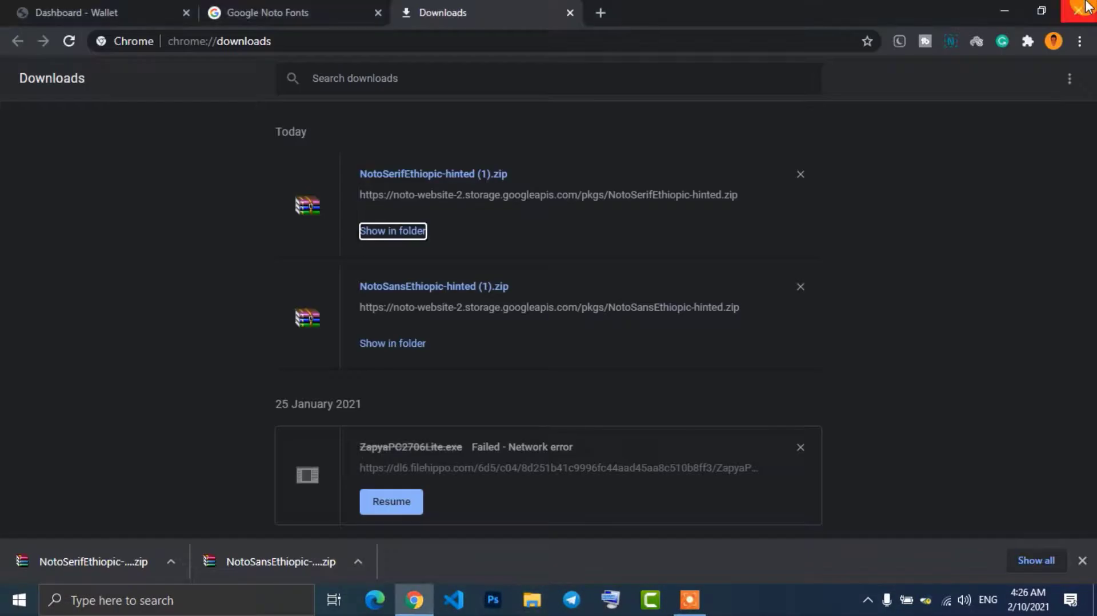
click(1086, 6)
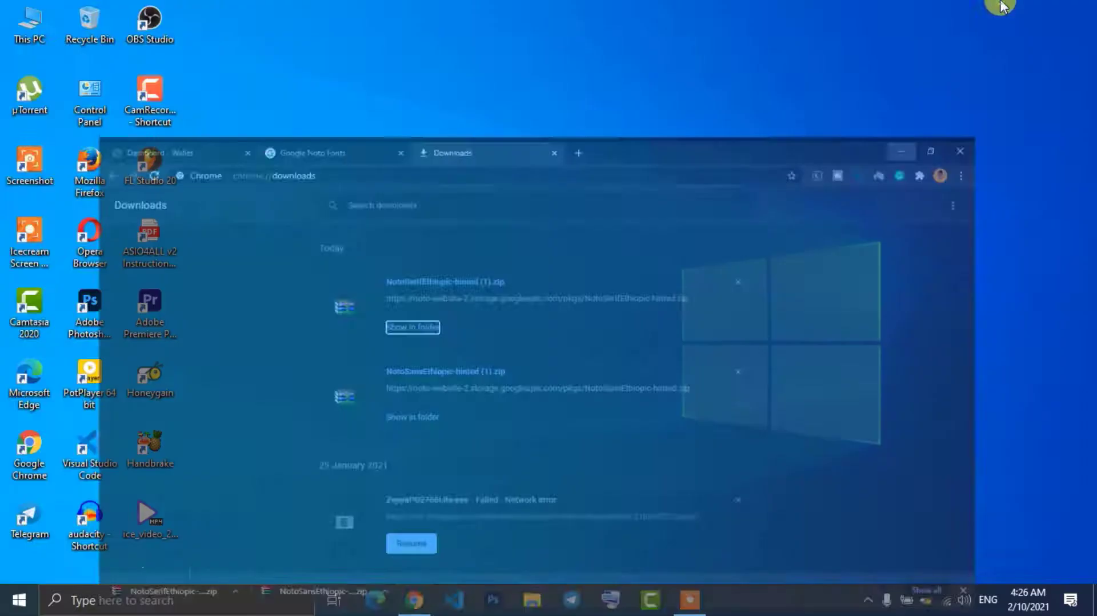
- Launch Adobe Photoshop and create a new document from the recent custom 1280 x 720 px, 300 ppi preset
click(77, 312)
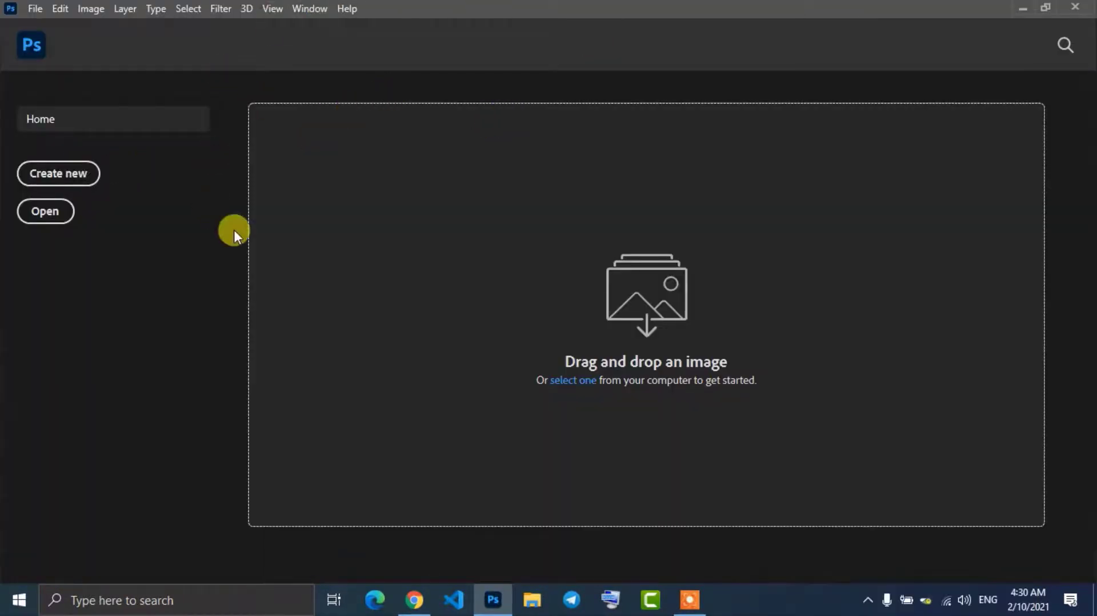
click(58, 177)
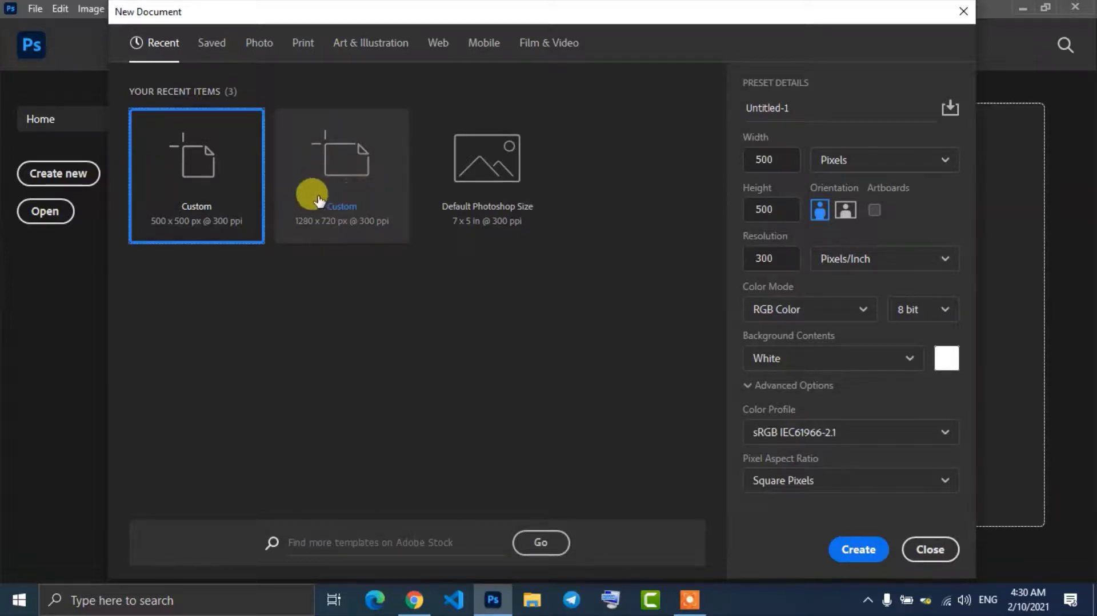
click(339, 159)
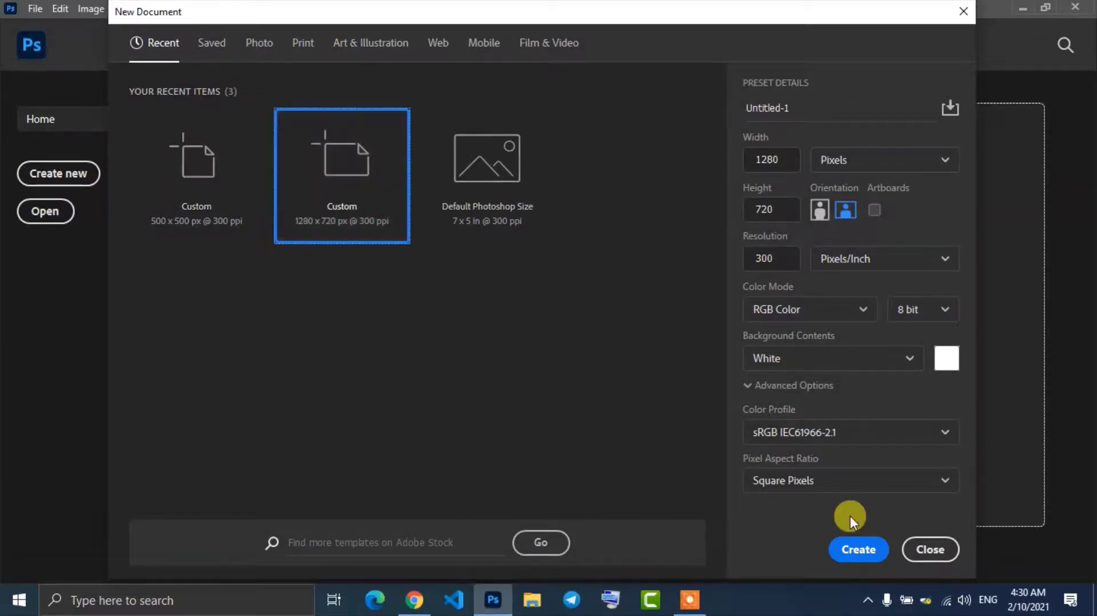
click(855, 551)
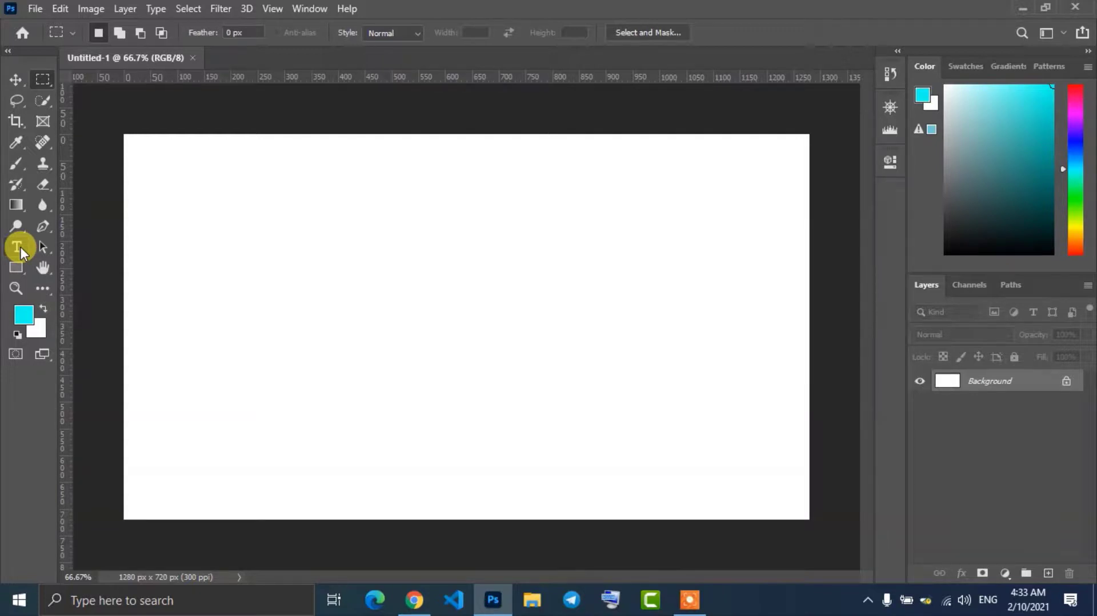
- Activate the Type tool and look through the font list for Noto Sans Ethiopic and Noto Serif Ethiopic
click(20, 247)
click(72, 249)
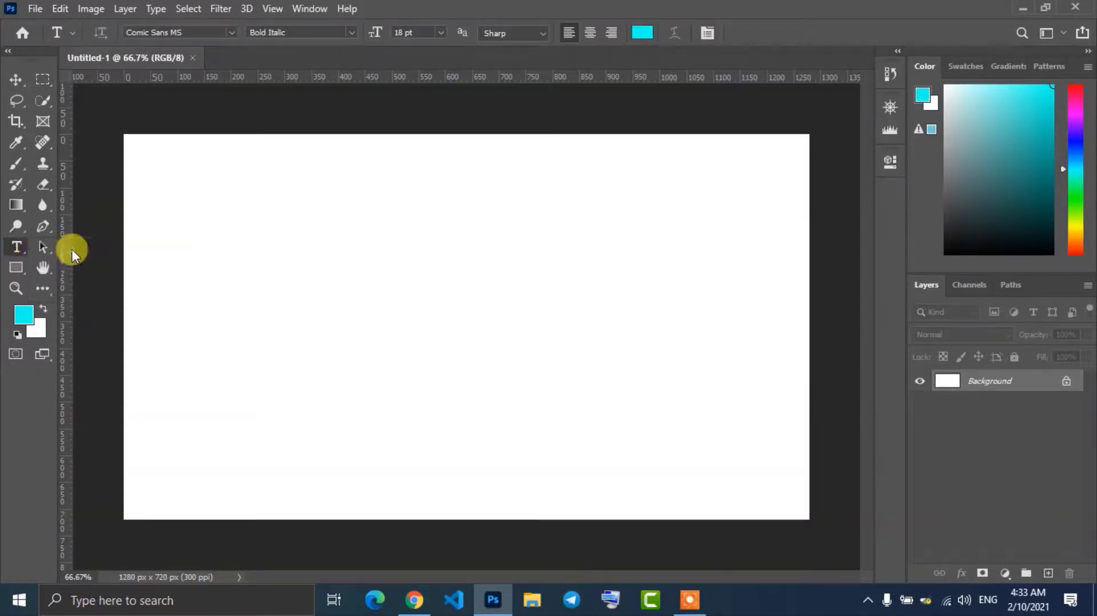
click(232, 33)
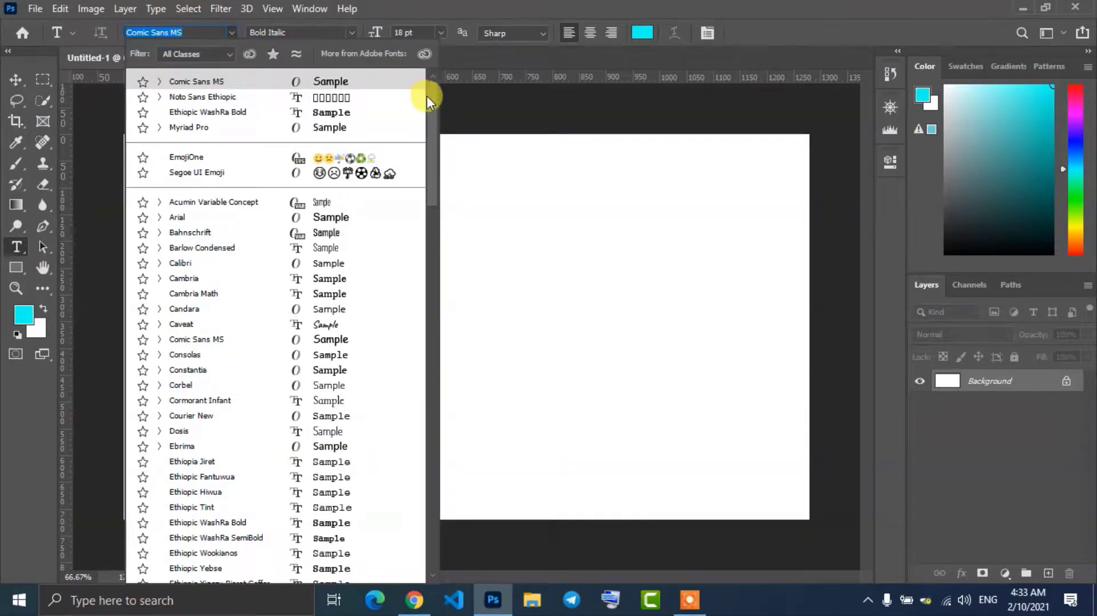
scroll(431, 135, down, 4)
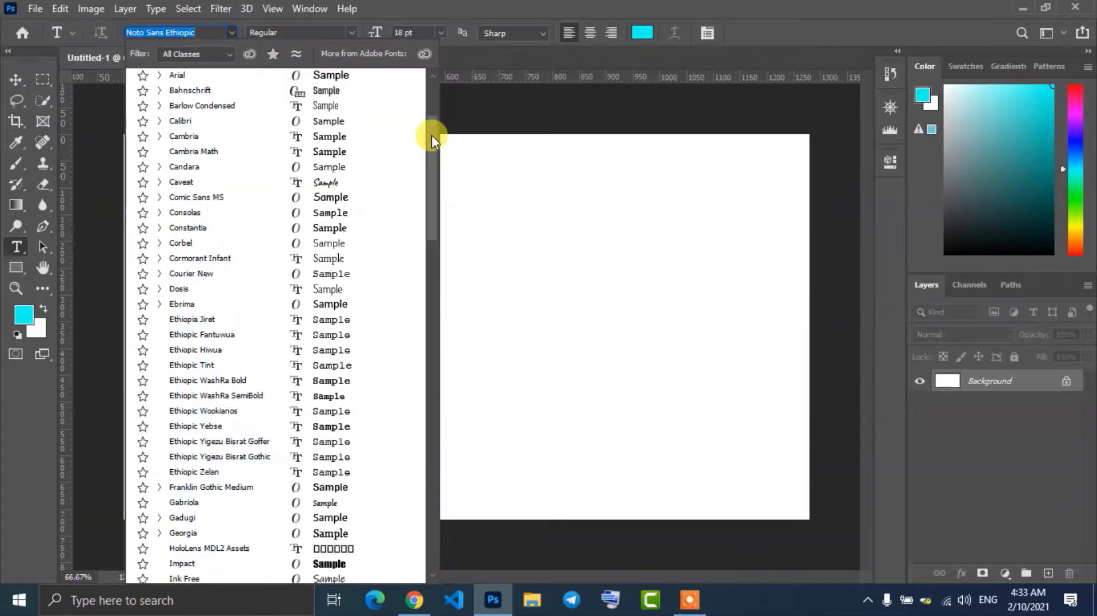
drag(431, 143, 427, 221)
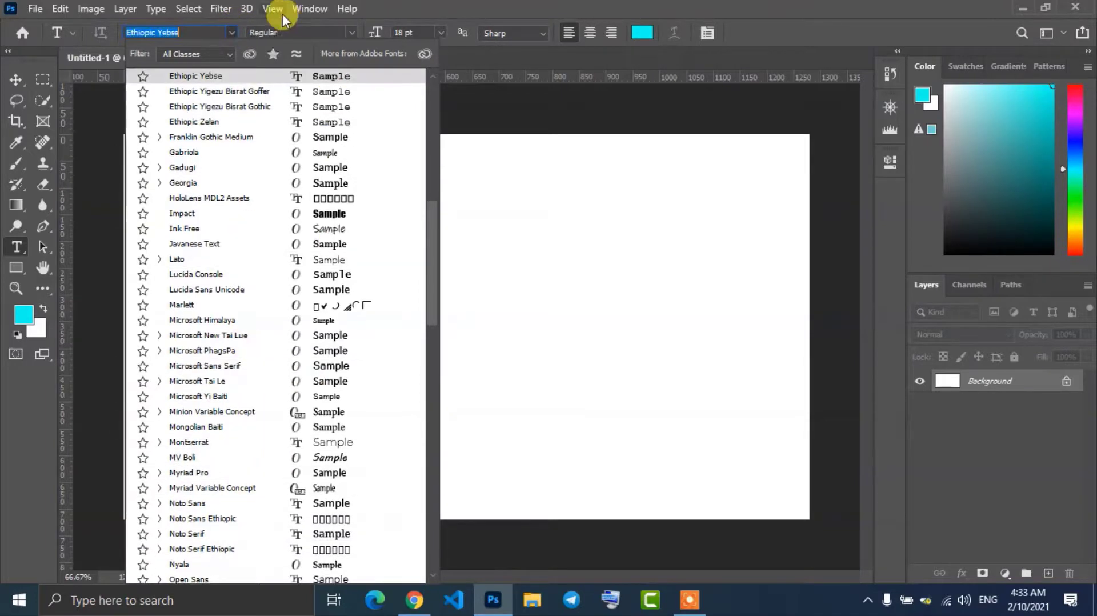
click(232, 33)
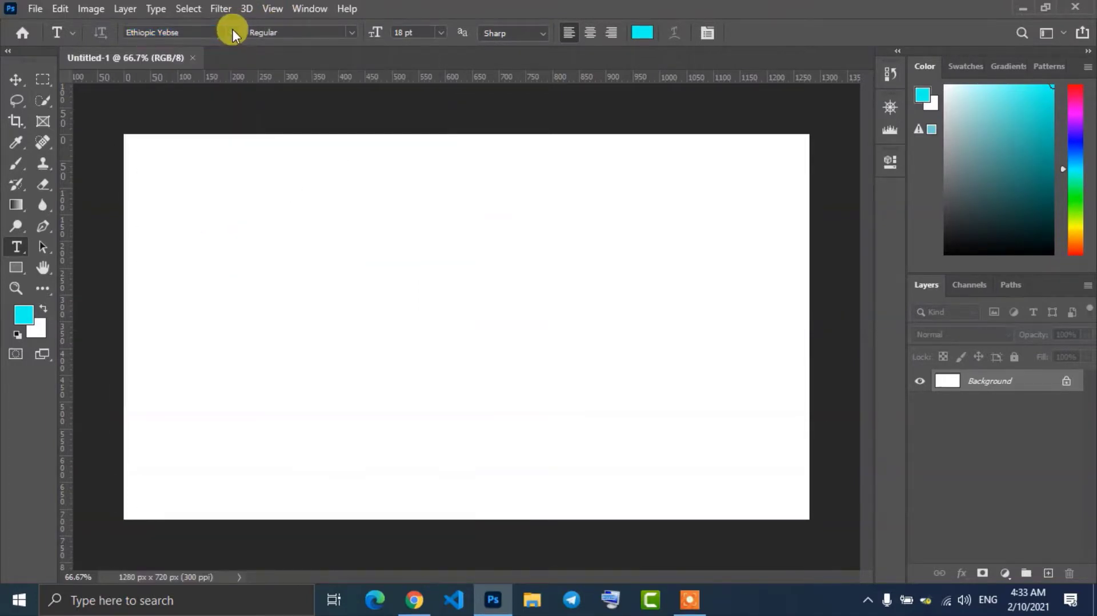